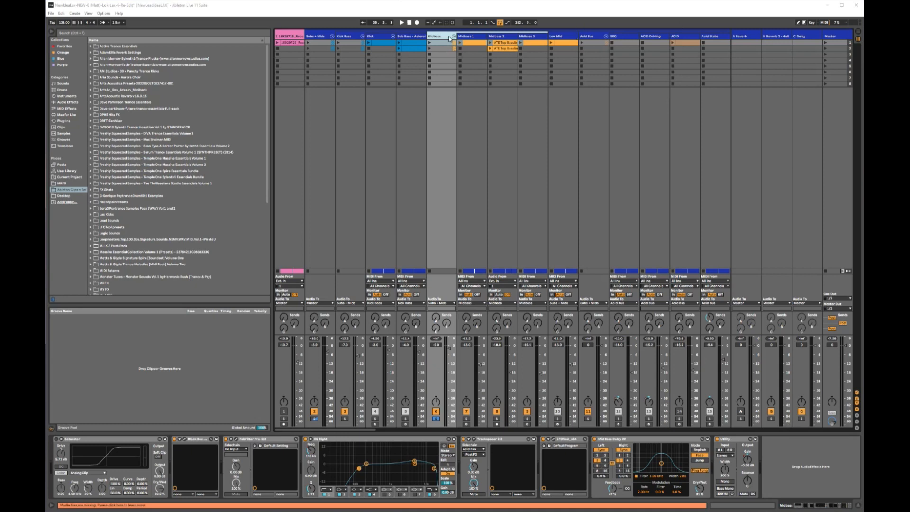
# - Review the device chains of the Midbass group's tracks, from Midbass 1 through Midbass 3, and the Low Mid track
pyautogui.keyDown('shift'); pyautogui.click(570, 37); pyautogui.keyUp('shift')
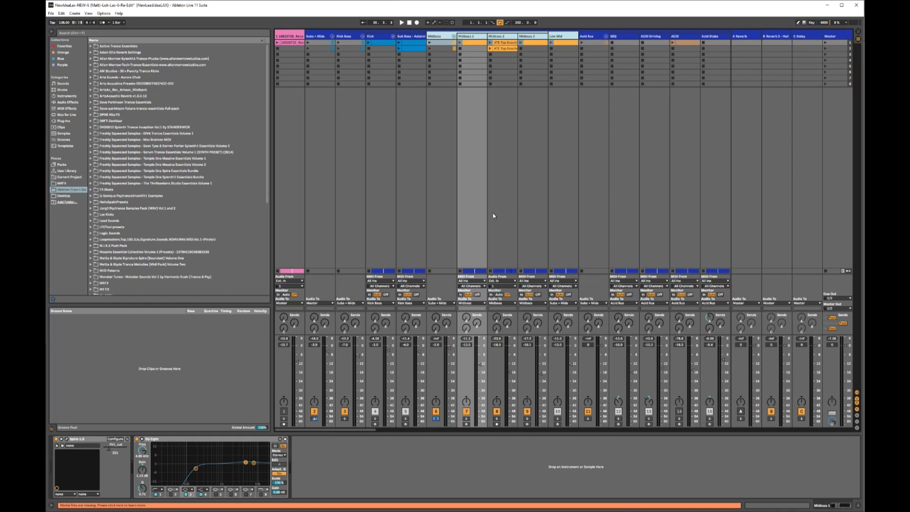
pyautogui.click(476, 38)
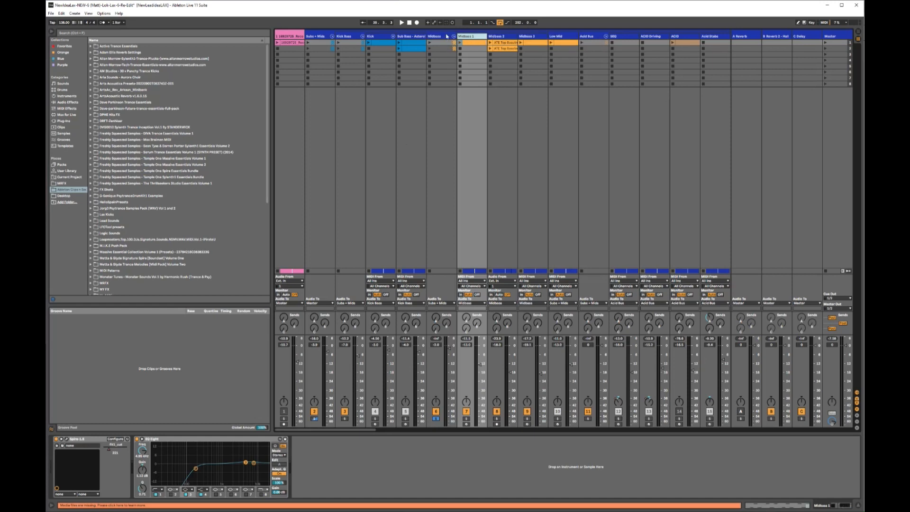
pyautogui.click(443, 125)
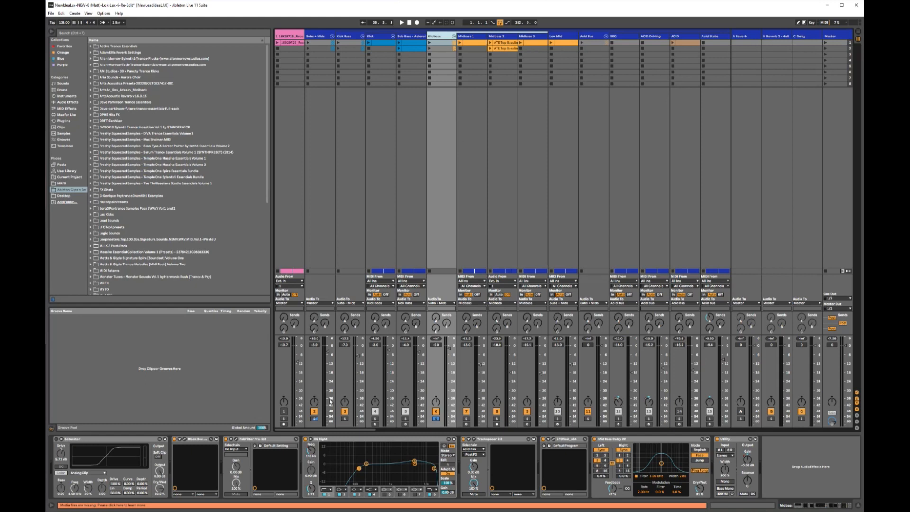
pyautogui.click(473, 36)
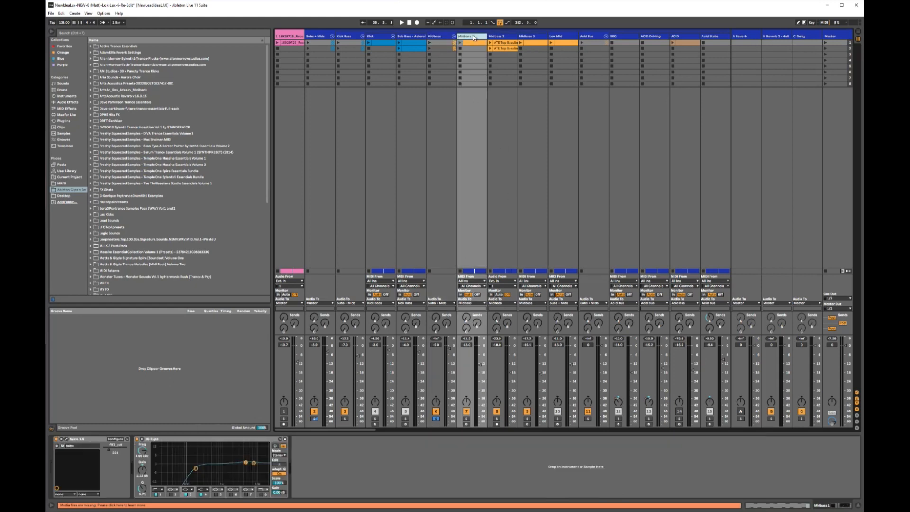
pyautogui.click(501, 37)
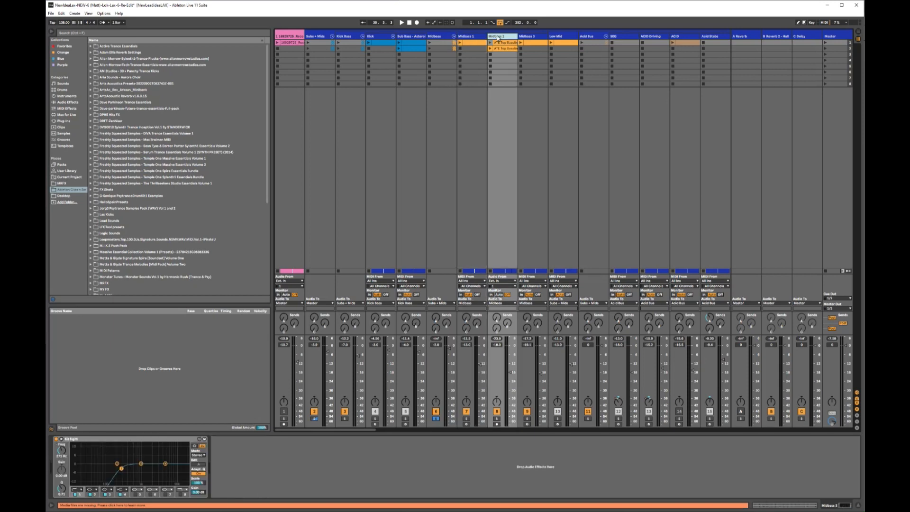
pyautogui.click(541, 37)
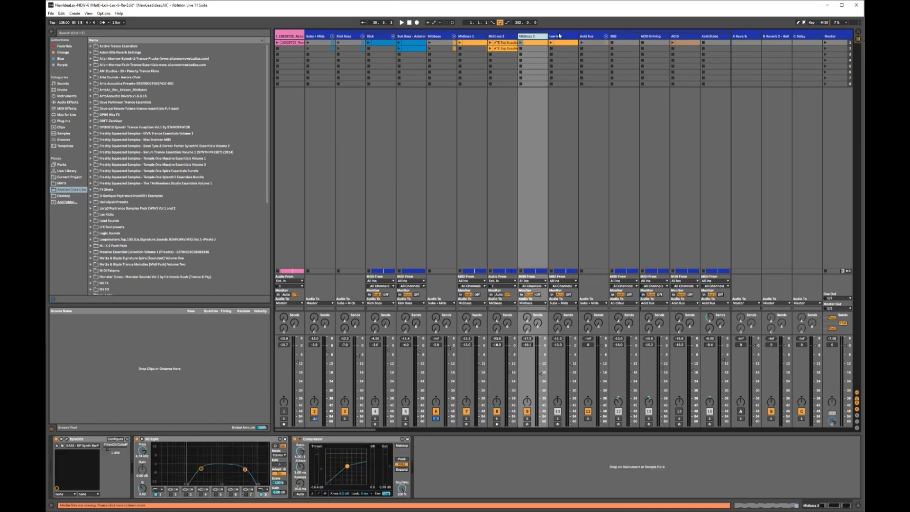
pyautogui.click(561, 37)
pyautogui.click(472, 40)
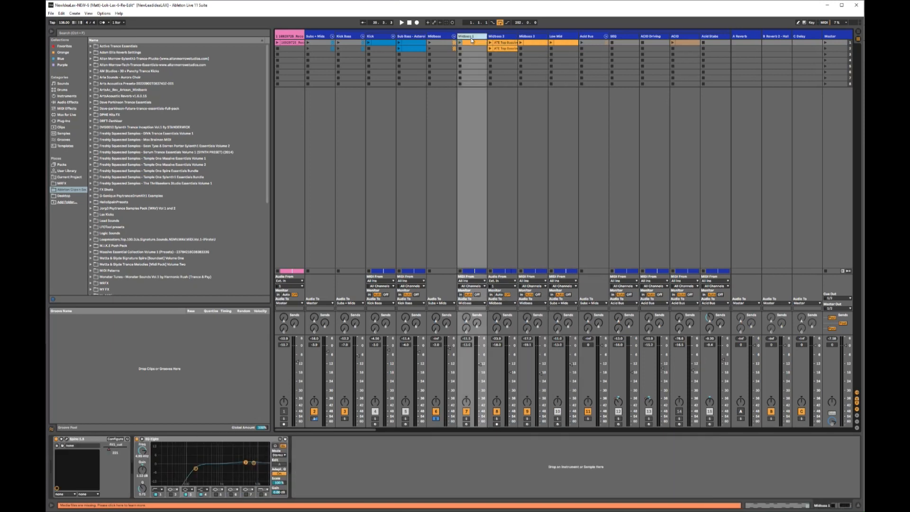
# - Play the session while soloing Midbass 1, Midbass 2, Midbass 3 and Low Mid in turn, and show Low Mid's devices
pyautogui.click(466, 420)
pyautogui.press('space')
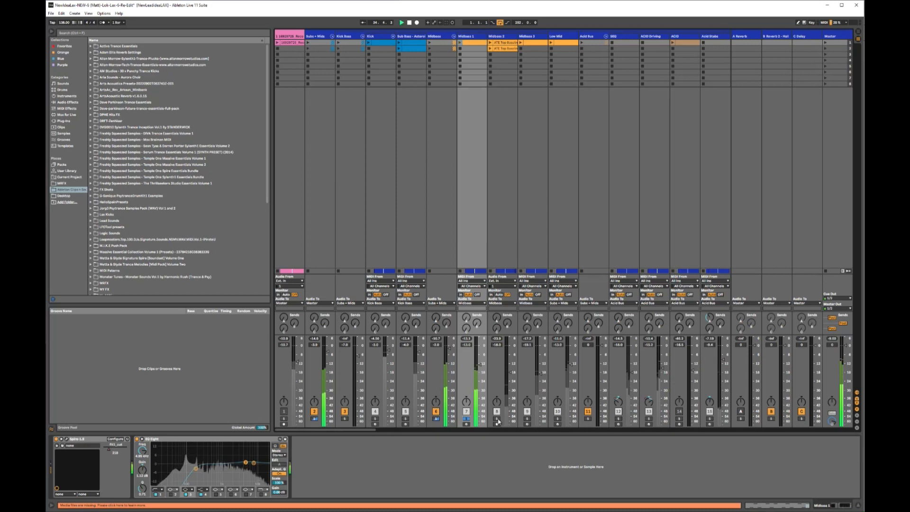
pyautogui.click(497, 420)
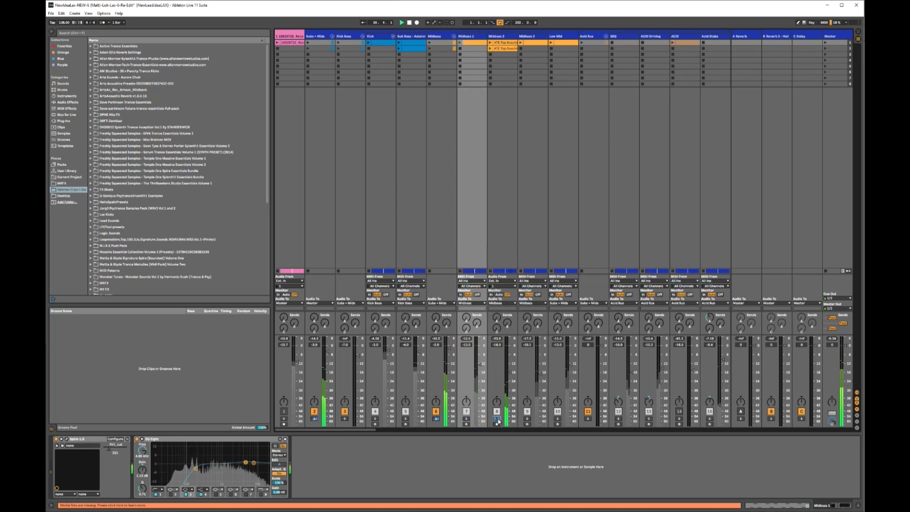
pyautogui.click(527, 419)
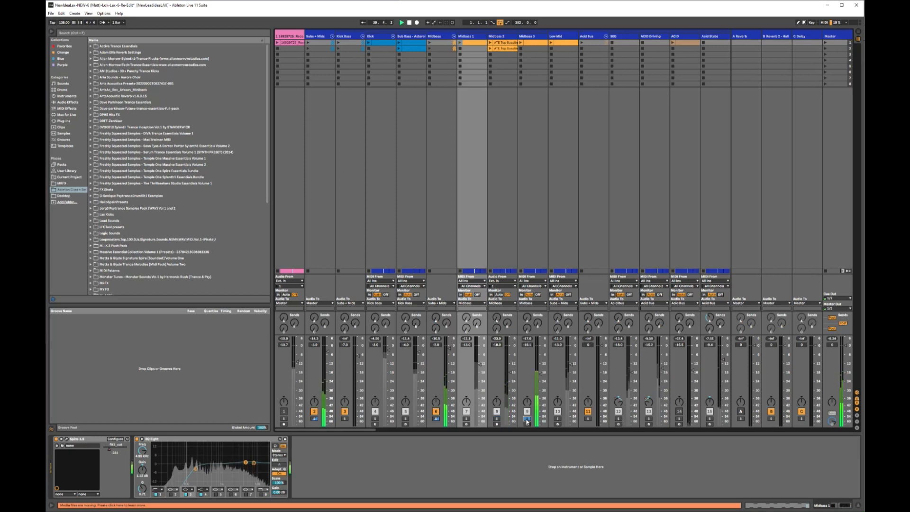
pyautogui.click(557, 419)
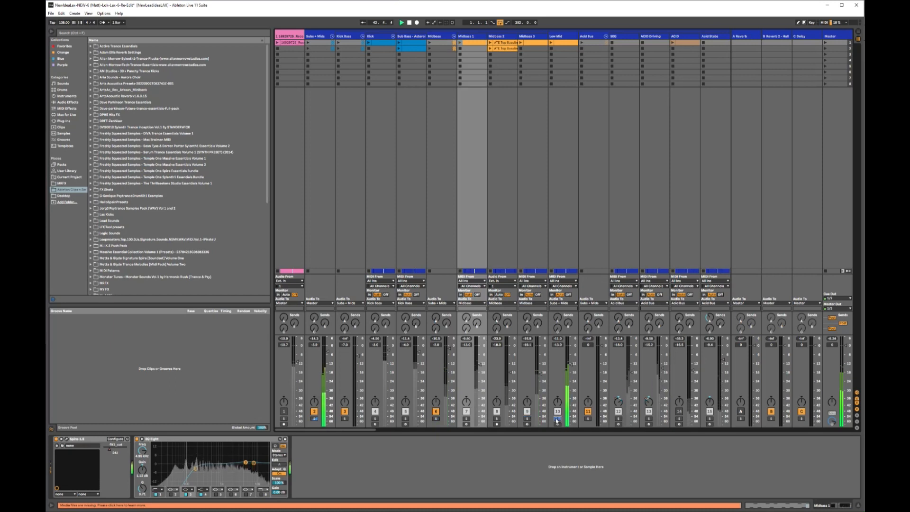
pyautogui.click(562, 37)
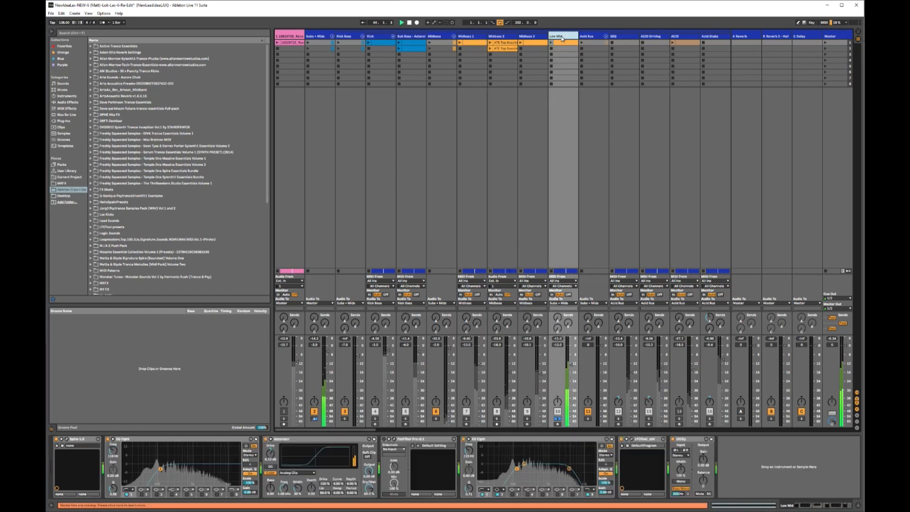
# - Solo the Midbass group together with Low Mid, listen to the combined layers and stop playback
pyautogui.click(435, 418)
pyautogui.click(558, 418)
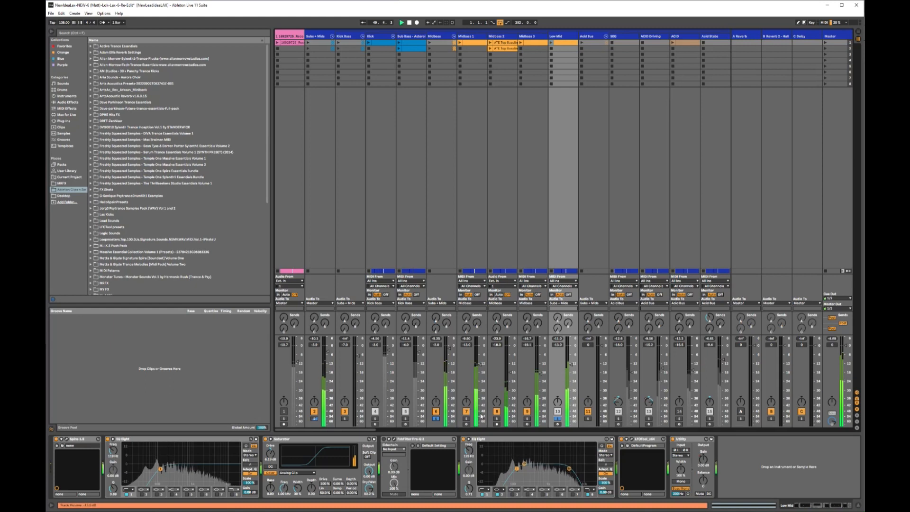
pyautogui.press('space')
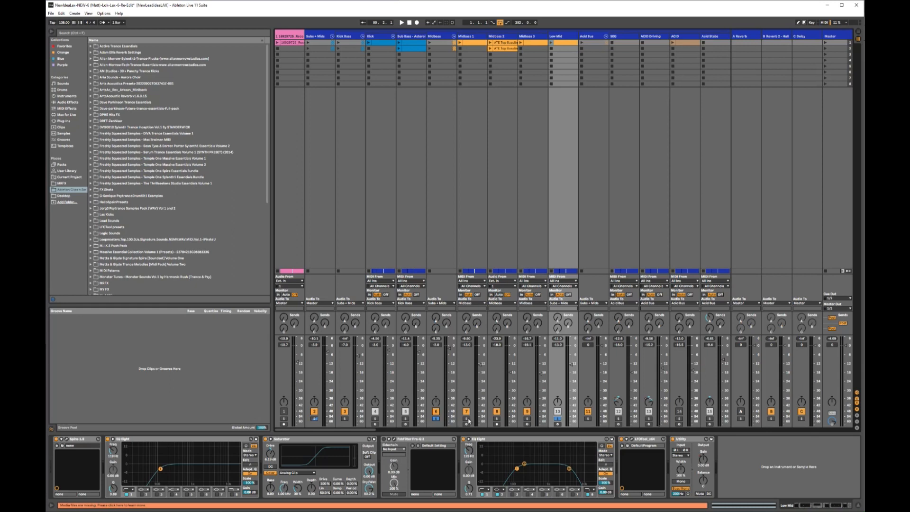
# - Solo Midbass 1 in playback and select the low-cut band of its EQ Eight for inspection
pyautogui.click(463, 37)
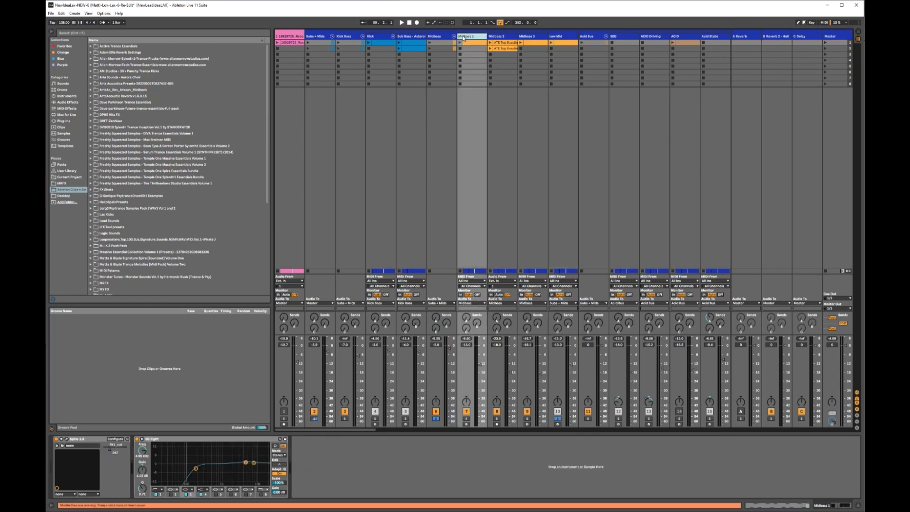
pyautogui.click(423, 475)
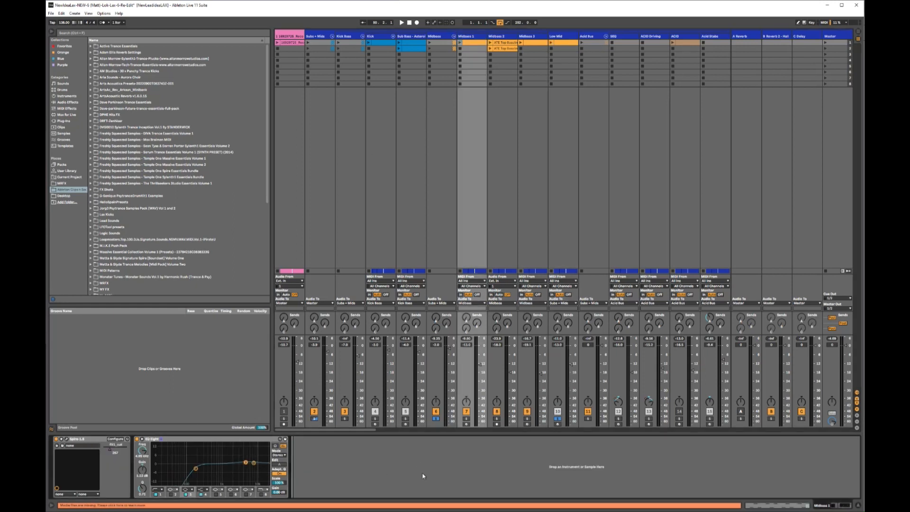
pyautogui.click(478, 36)
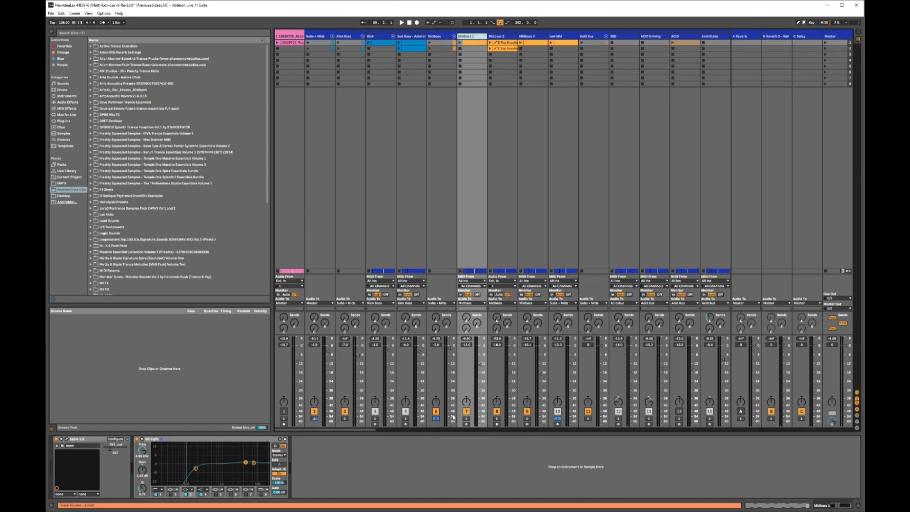
pyautogui.click(466, 418)
pyautogui.press('space')
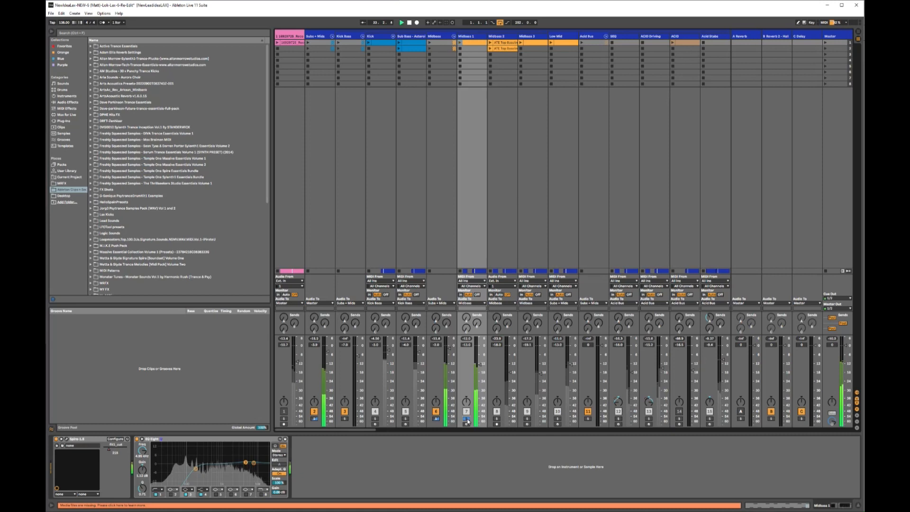
pyautogui.click(196, 469)
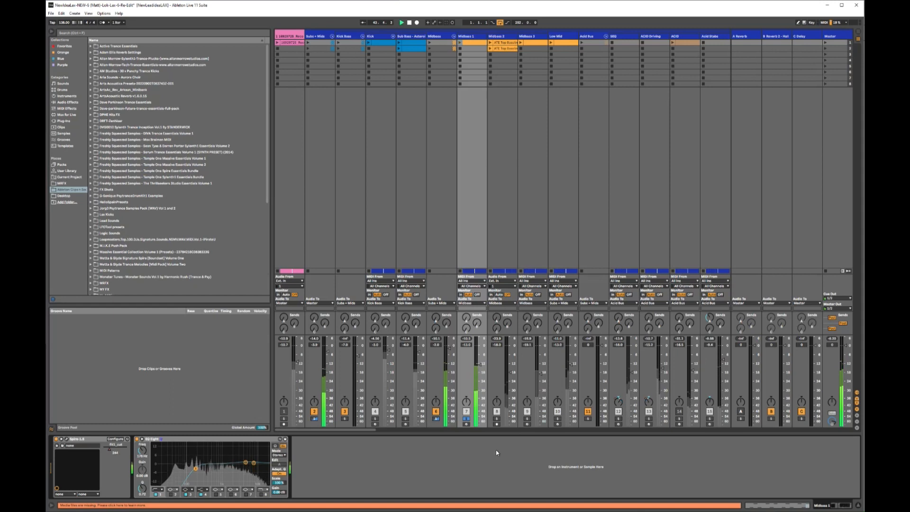
# - Audition Midbass 2, Midbass 3 and Low Mid individually and stop playback
pyautogui.click(496, 419)
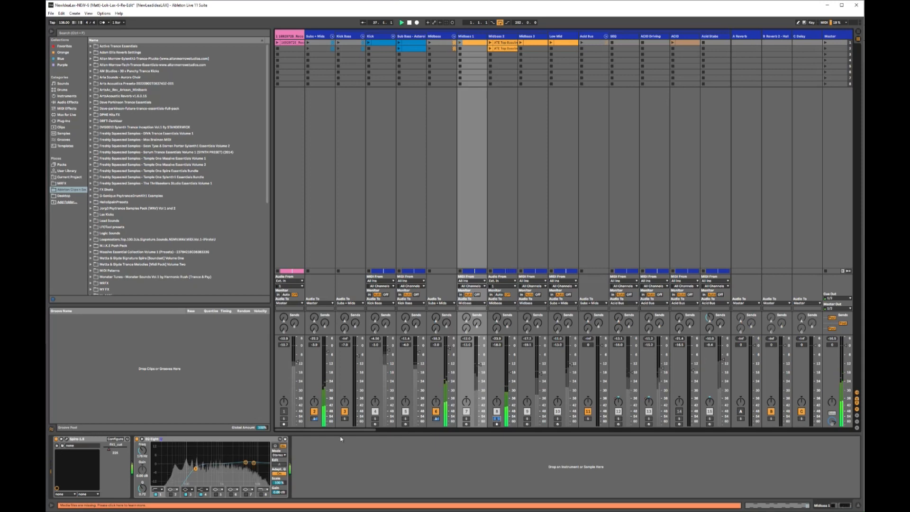
pyautogui.click(526, 418)
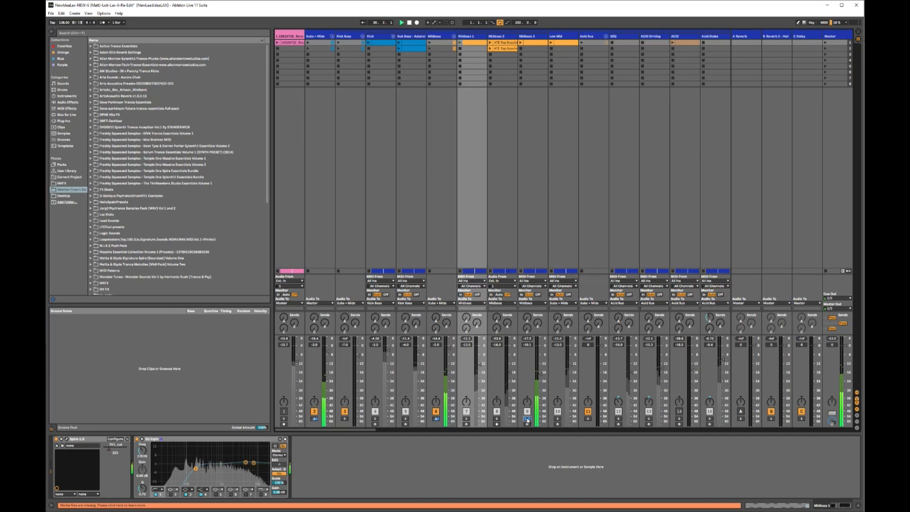
pyautogui.click(557, 419)
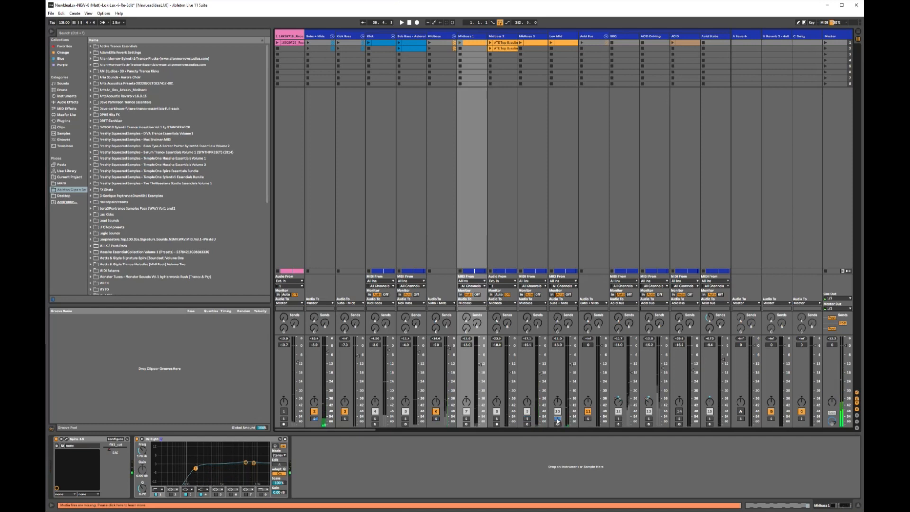
pyautogui.press('space')
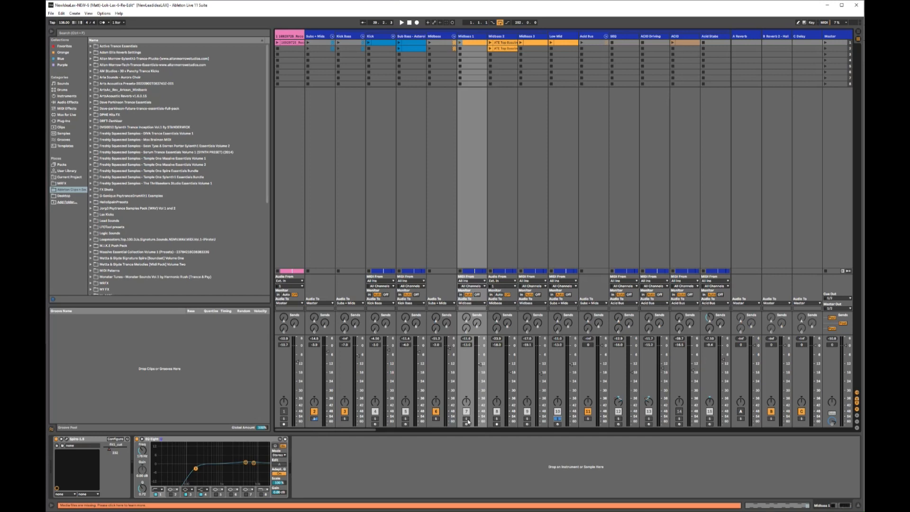
# - Compare Midbass 1 with and without the Low Mid layer by toggling Low Mid's solo during playback, ending with both soloed
pyautogui.press('space')
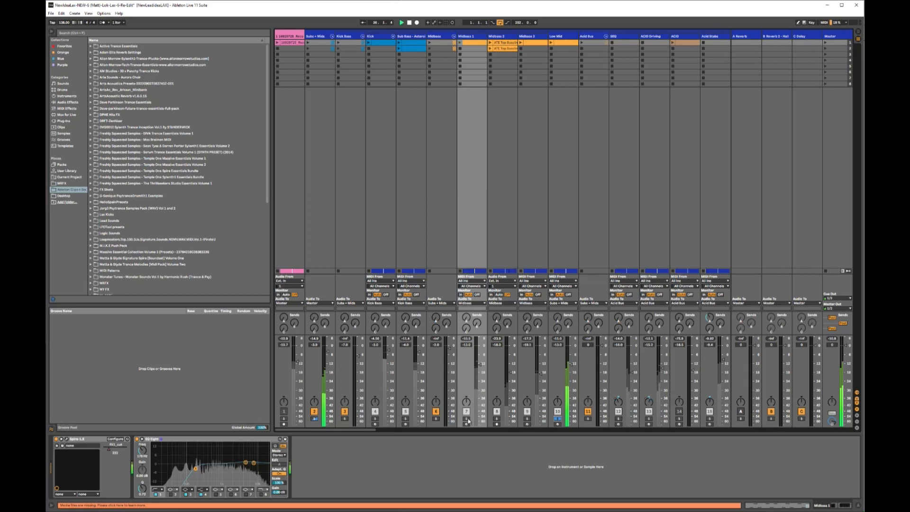
pyautogui.click(467, 419)
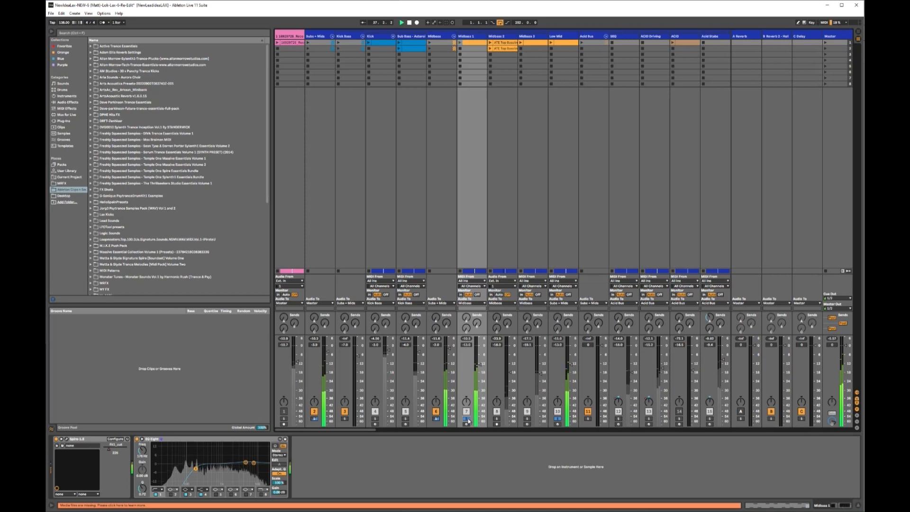
pyautogui.click(557, 419)
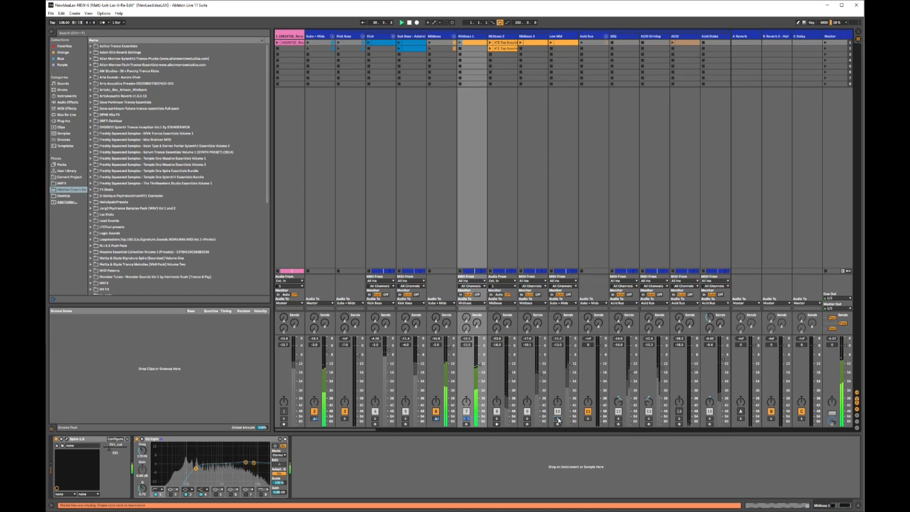
pyautogui.click(557, 418)
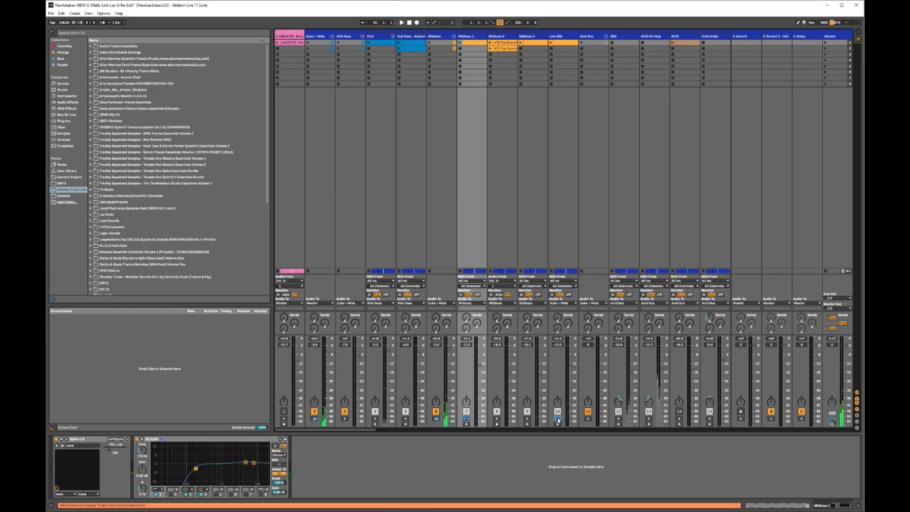
pyautogui.press('space')
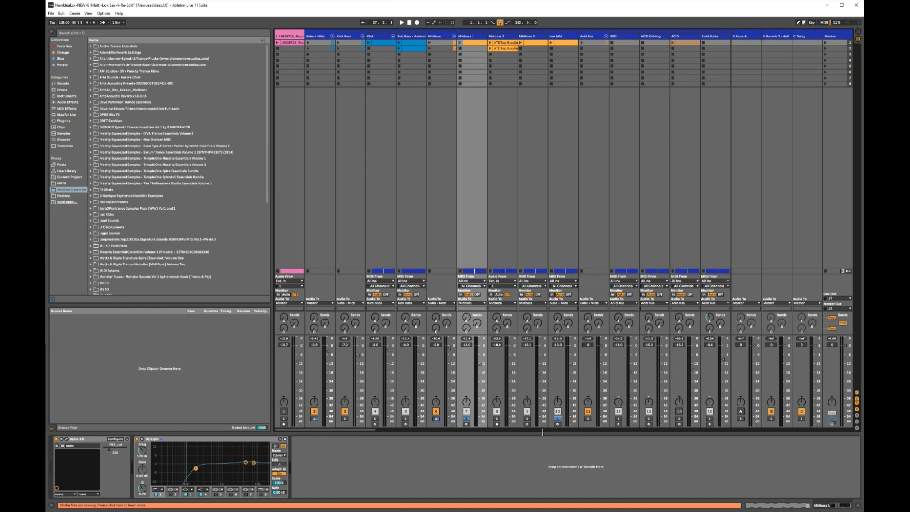
# - Bypass every effect on the Midbass group except LFOTool, including EQ Eight, Trackspacer, Mid Bass Delay and Utility
pyautogui.click(442, 39)
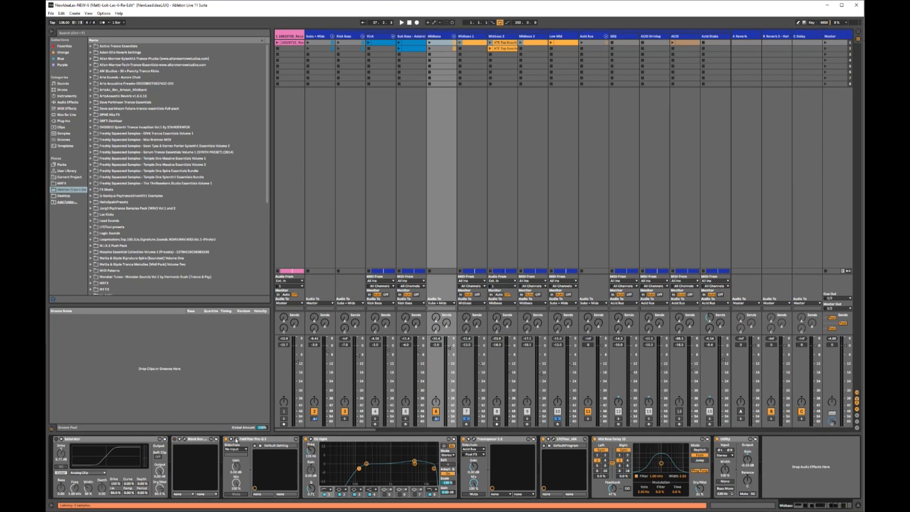
pyautogui.click(306, 439)
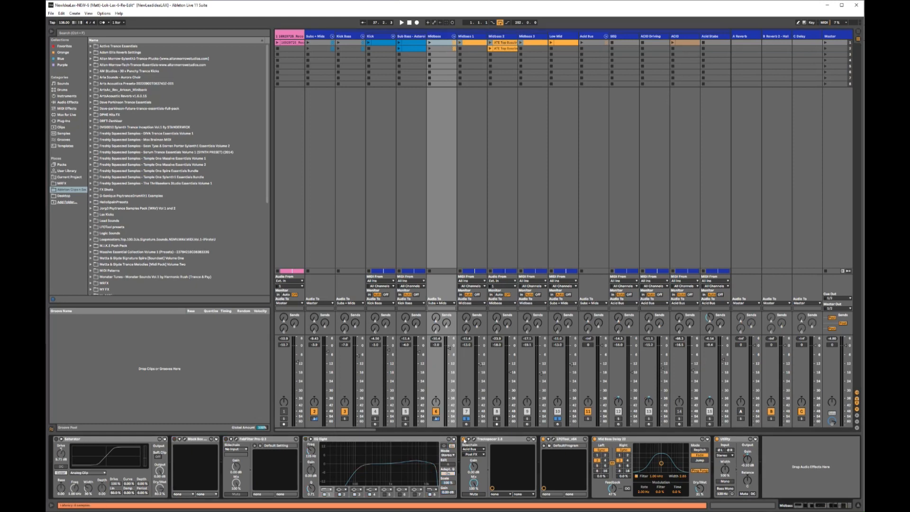
pyautogui.click(463, 439)
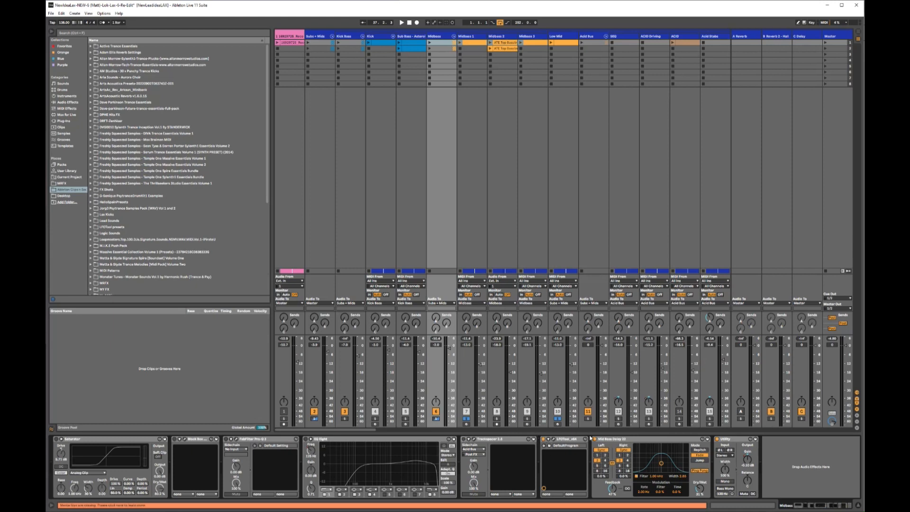
pyautogui.click(594, 439)
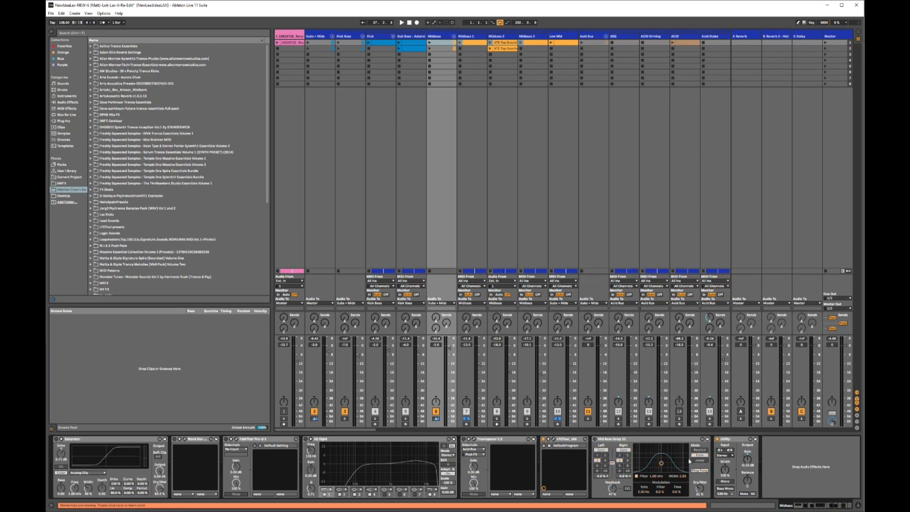
pyautogui.click(717, 440)
# - Solo only Midbass 1, start playback and open its Spire synth window
pyautogui.click(465, 419)
pyautogui.click(465, 418)
pyautogui.press('space')
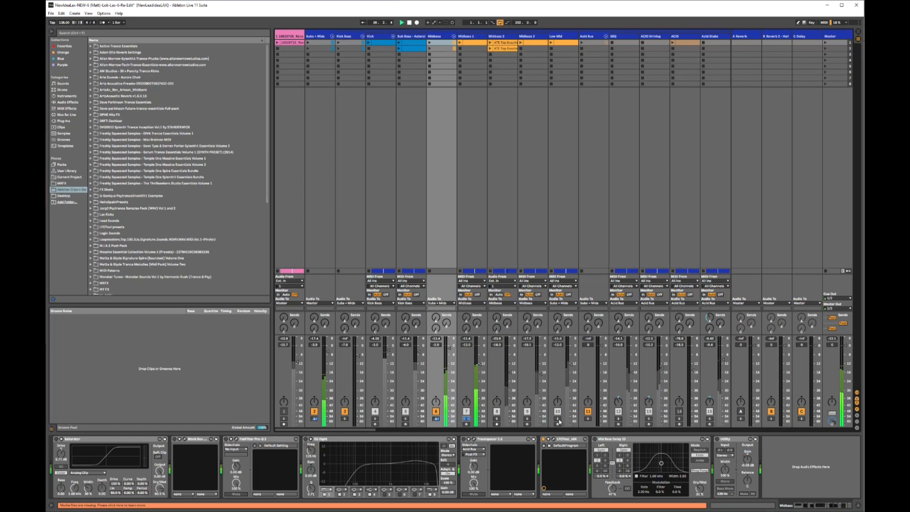
pyautogui.click(469, 38)
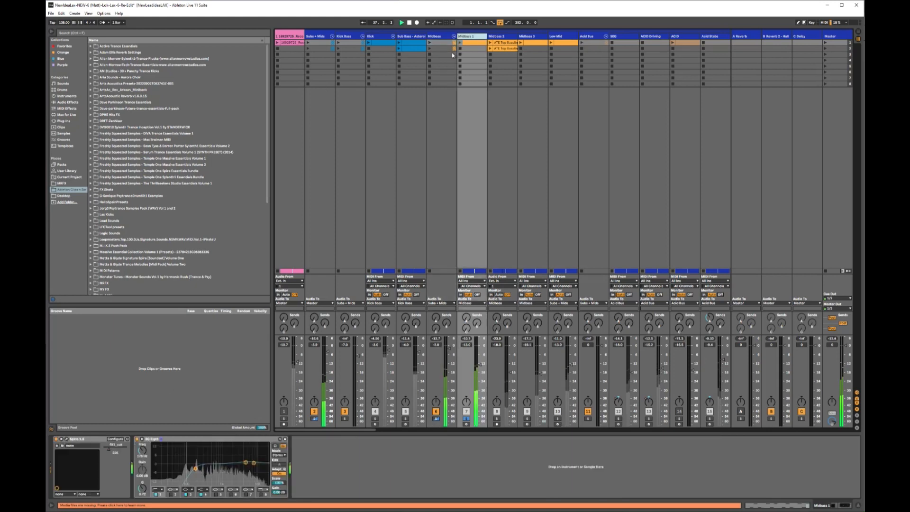
pyautogui.click(62, 438)
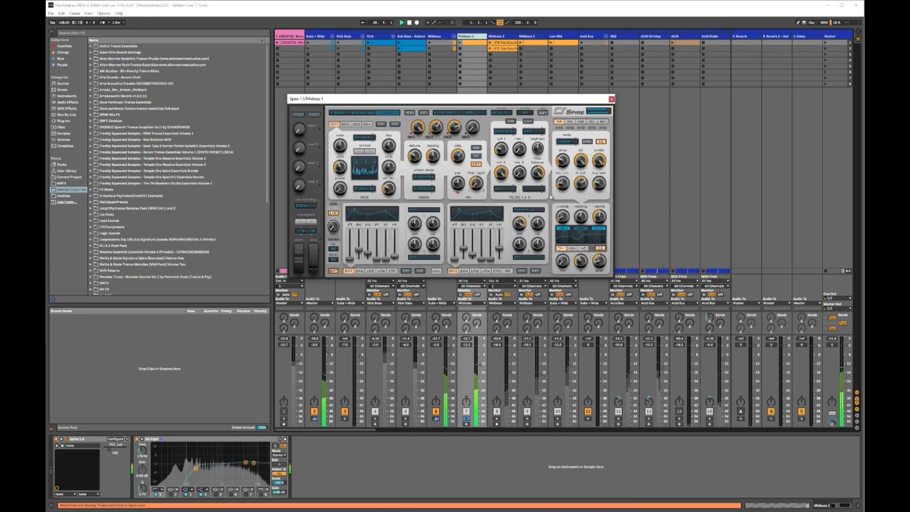
# - Examine the phaser, reverb and delay settings in Midbass 1's Spire synth, returning to the phaser before closing its window
pyautogui.click(574, 123)
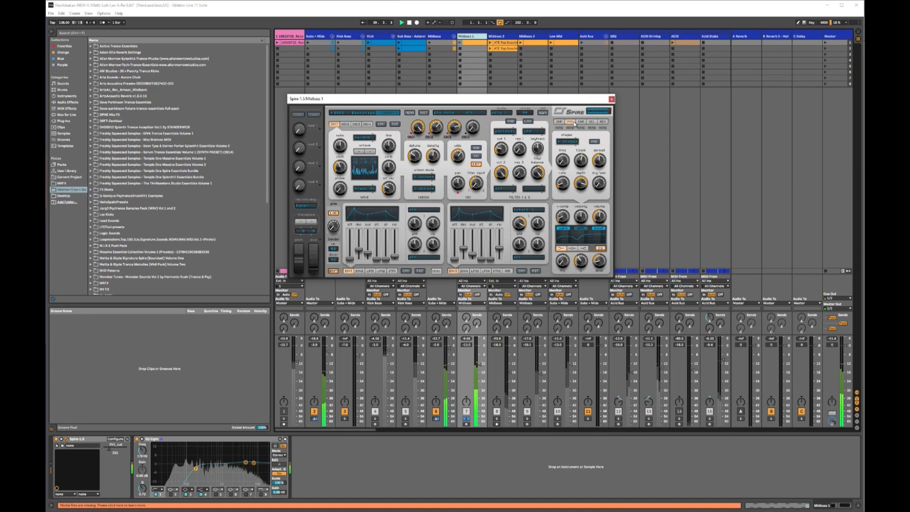
pyautogui.click(603, 121)
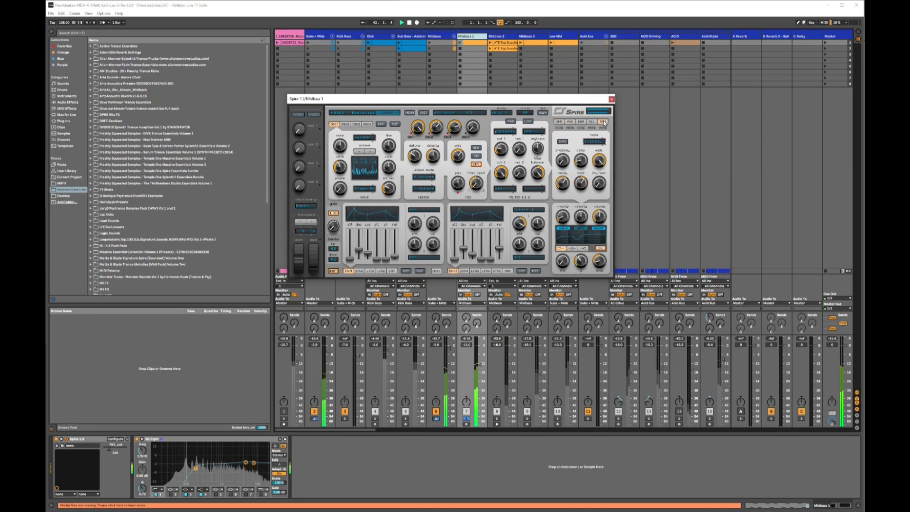
pyautogui.click(591, 123)
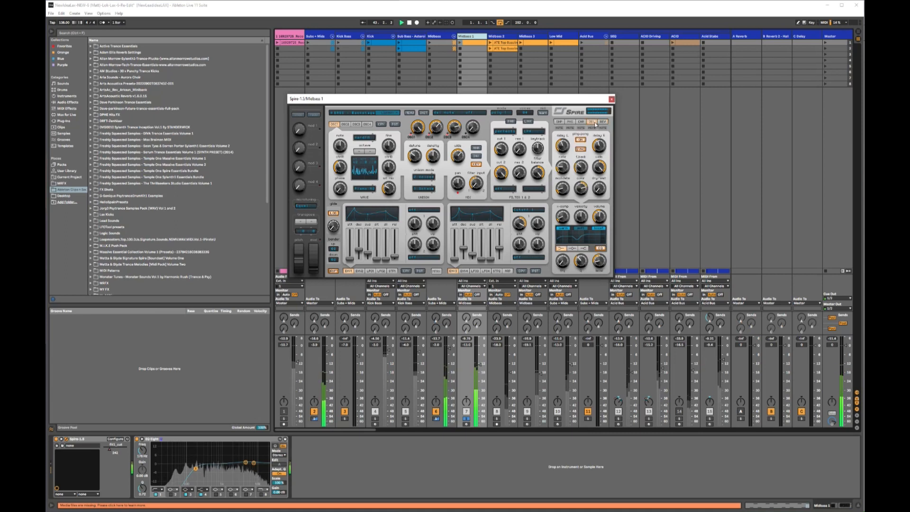
pyautogui.click(570, 122)
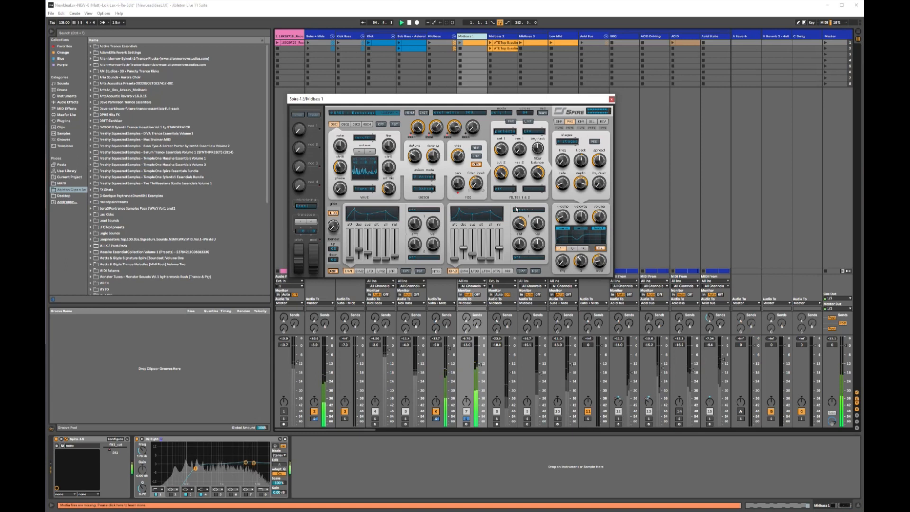
pyautogui.click(611, 100)
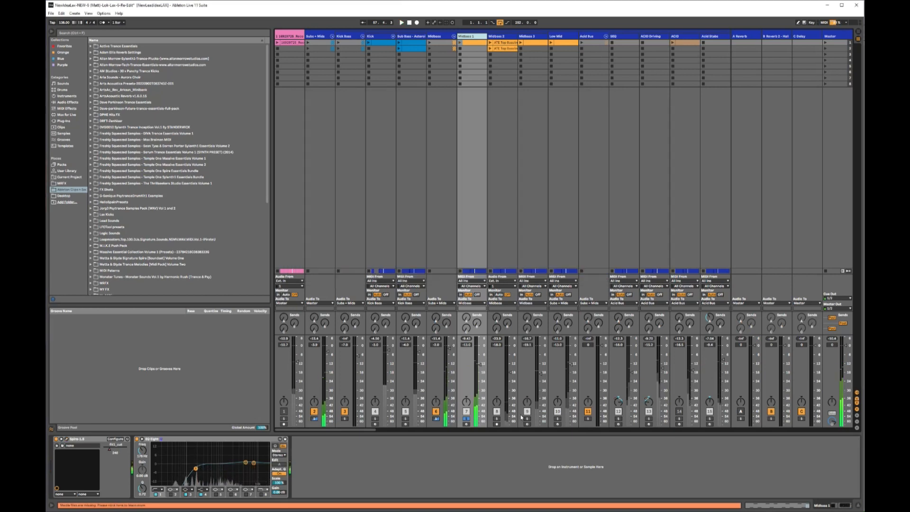
# - Solo only Midbass 2 during playback and examine its device chain
pyautogui.click(497, 418)
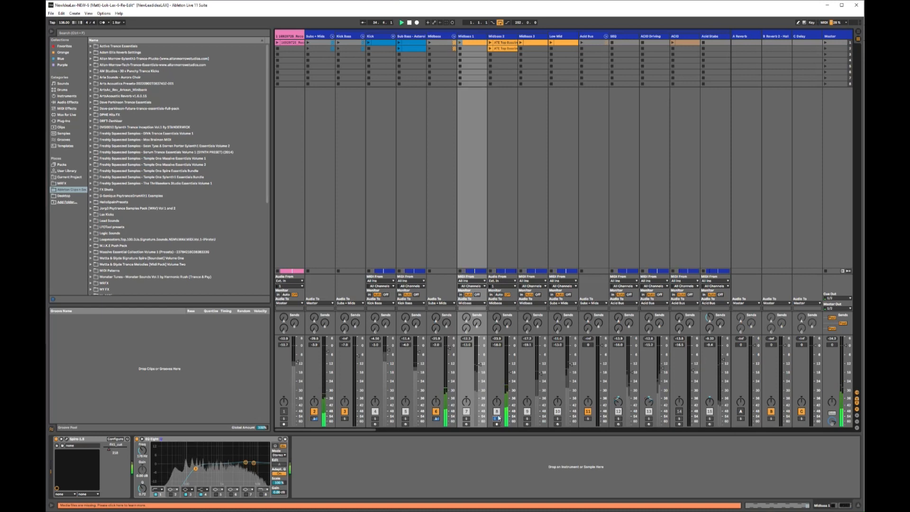
pyautogui.click(505, 37)
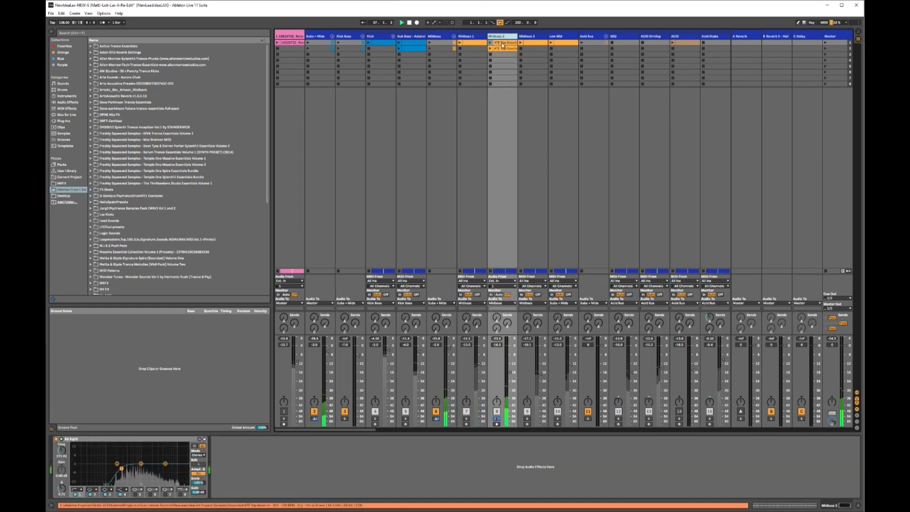
pyautogui.click(438, 37)
pyautogui.click(503, 37)
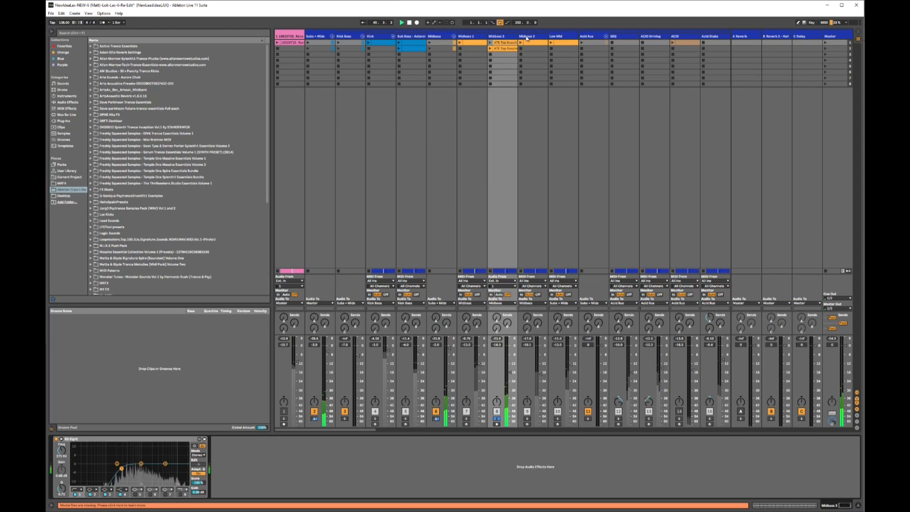
# - Find the Midbass 2 clip in the Arrangement, open its sample waveform for viewing, and return to the Session view
pyautogui.press('Tab')
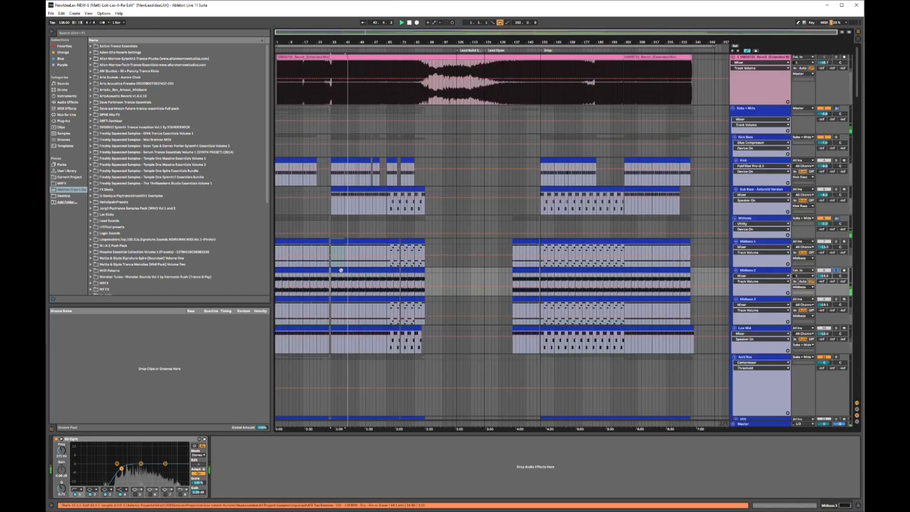
pyautogui.moveTo(344, 41); pyautogui.dragTo(367, 229)
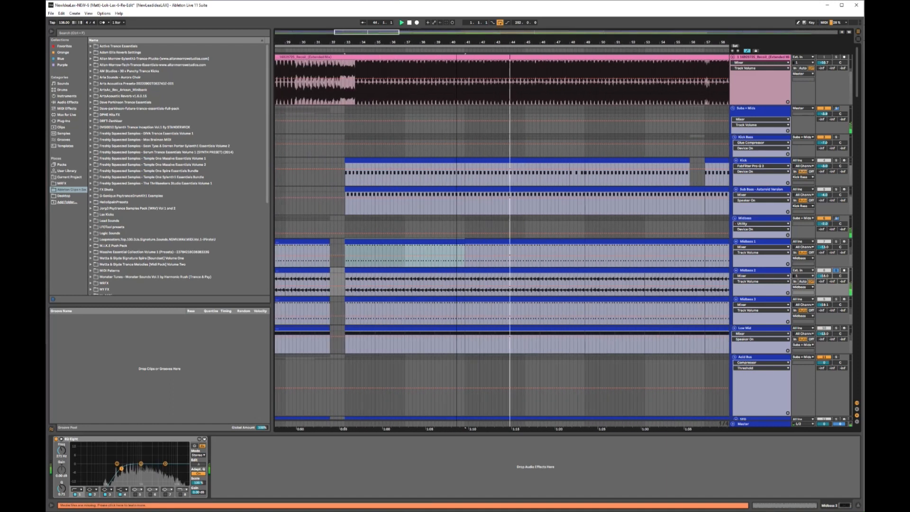
pyautogui.doubleClick(366, 267)
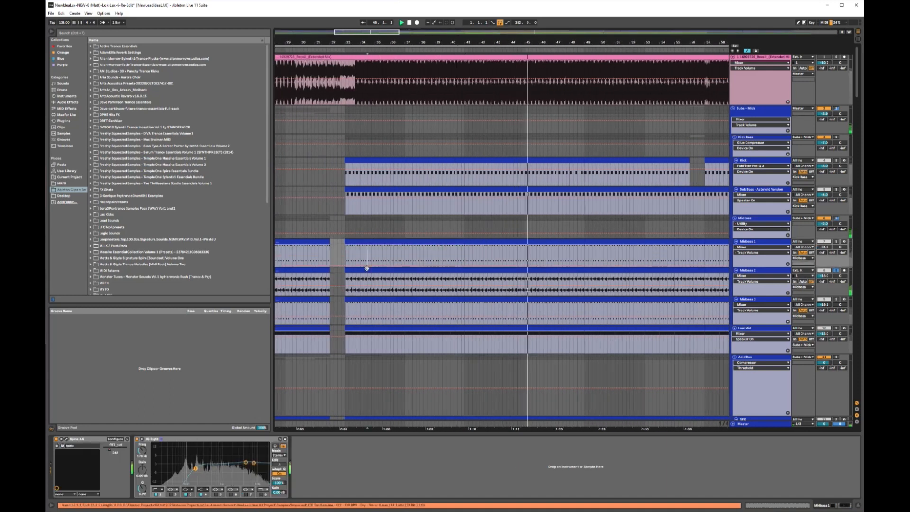
pyautogui.doubleClick(366, 269)
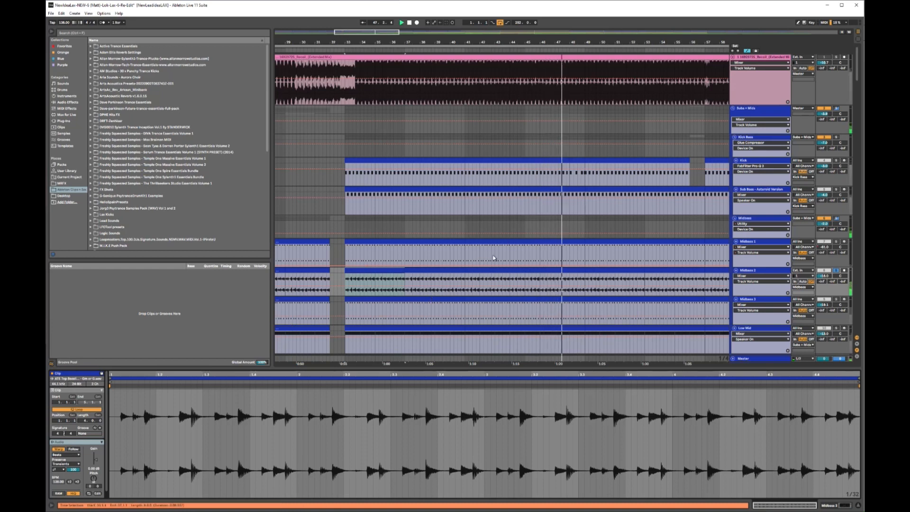
pyautogui.moveTo(456, 41); pyautogui.dragTo(455, 5)
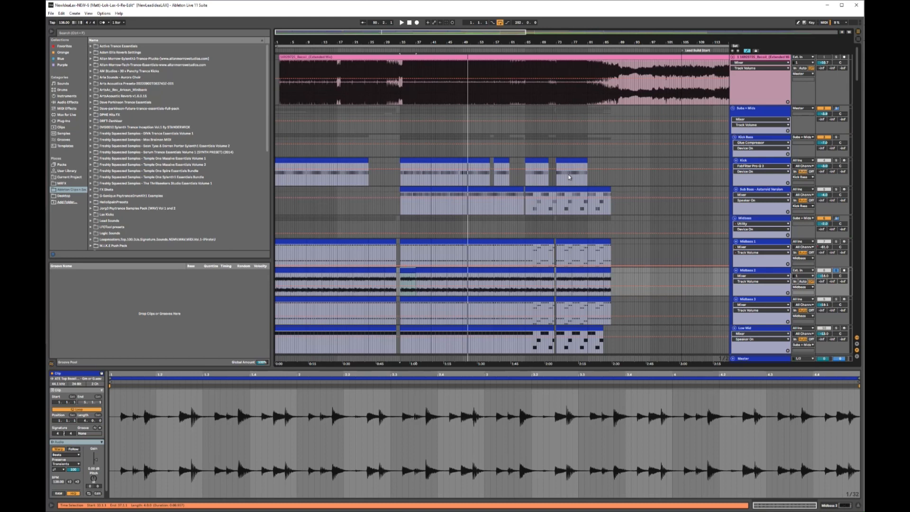
pyautogui.press('Tab')
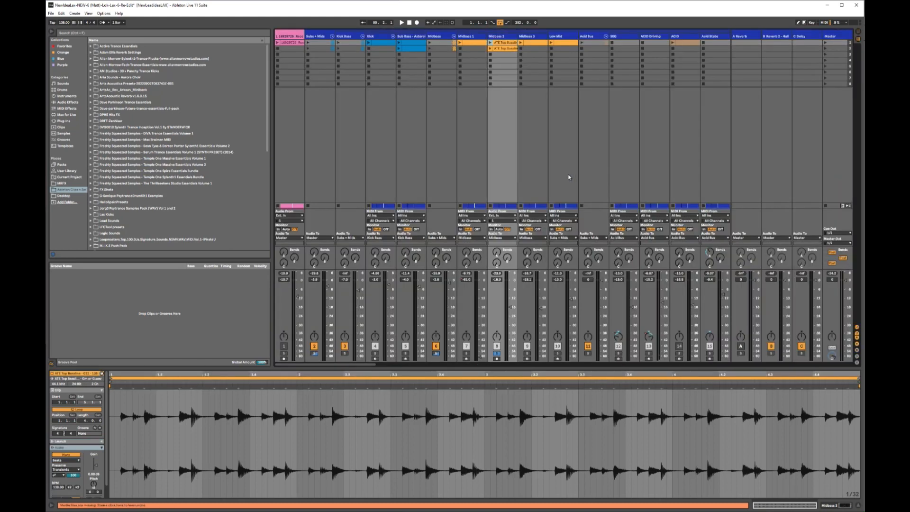
# - Solo only Midbass 3, start playback and open its MIDI clip to view the notes
pyautogui.click(525, 353)
pyautogui.press('space')
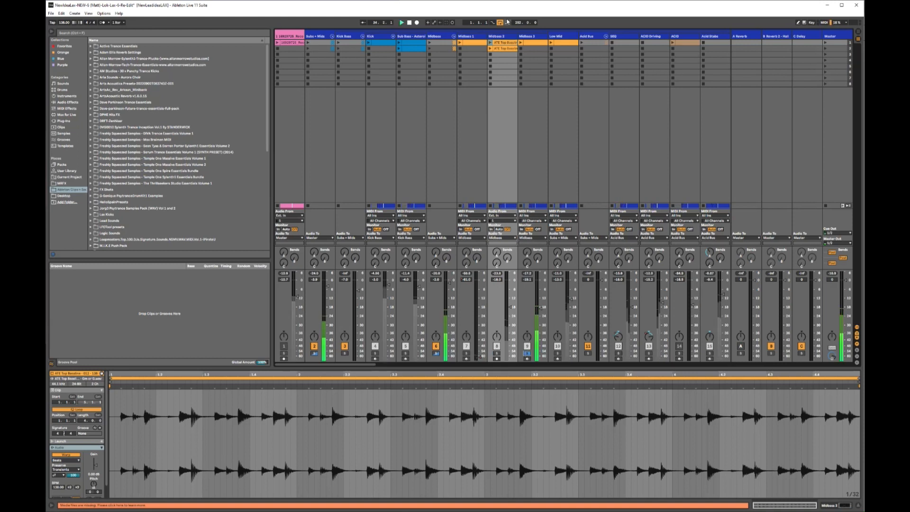
pyautogui.click(531, 42)
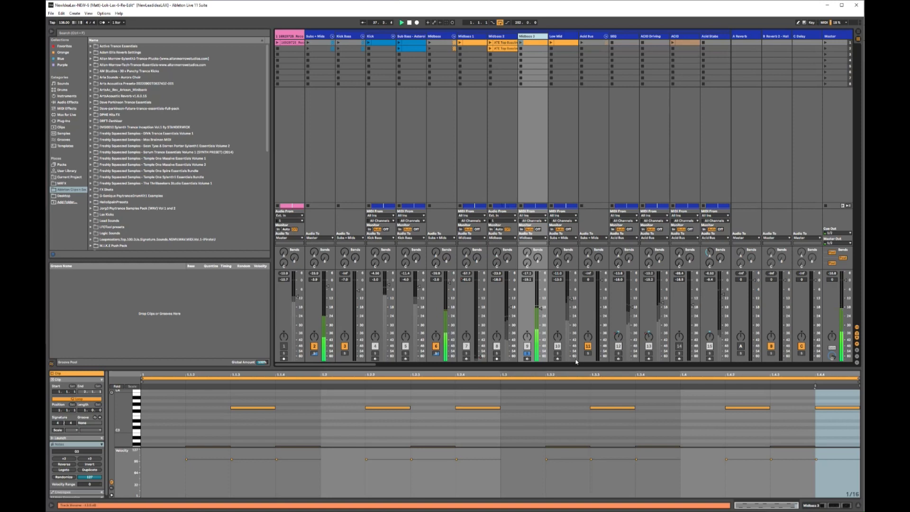
# - Solo Low Mid alone, and layer Midbass 3, Midbass 2 and Midbass 1 onto it one at a time
pyautogui.click(557, 353)
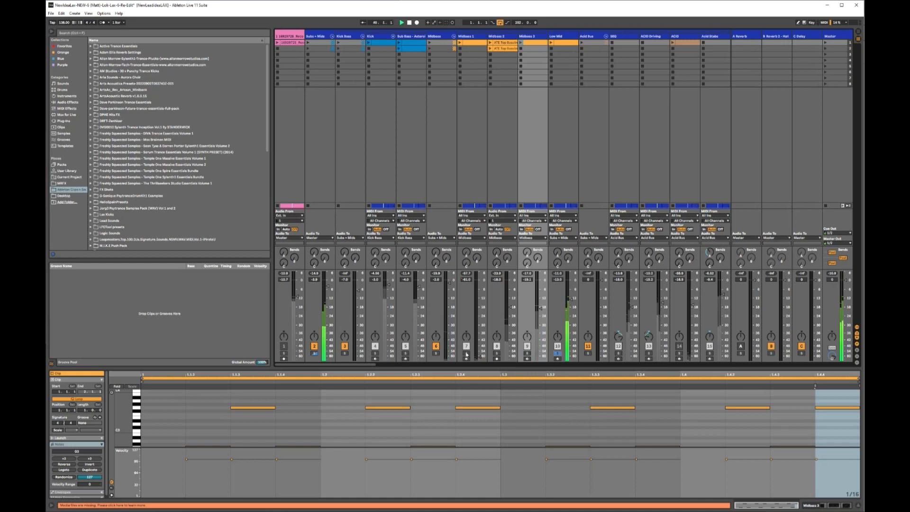
pyautogui.click(527, 353)
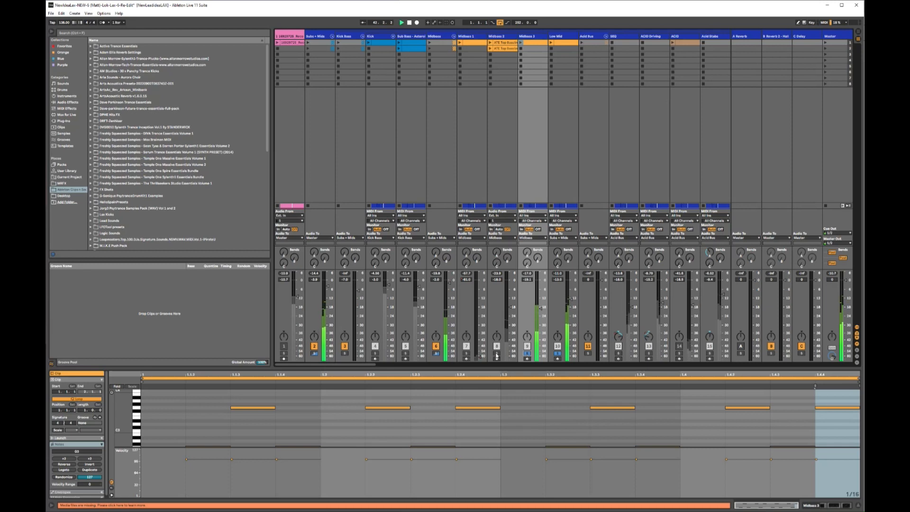
pyautogui.click(496, 353)
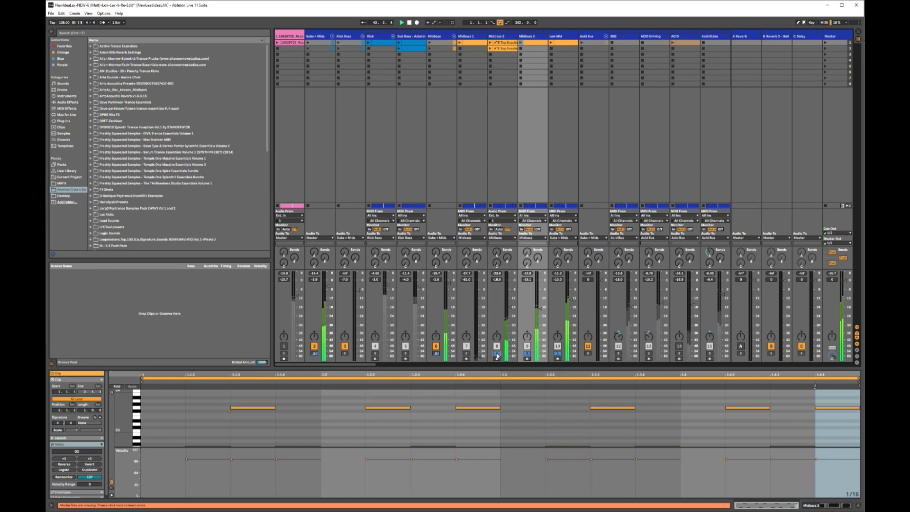
pyautogui.click(467, 354)
# - Restore the Midbass 1 track volume to -12.0 dB
pyautogui.press('Tab')
pyautogui.press('Tab')
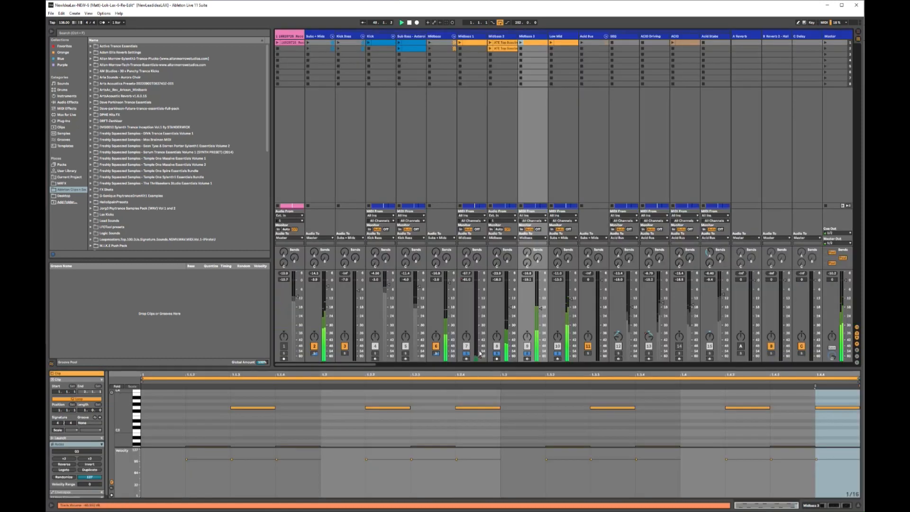
pyautogui.rightClick(479, 358)
pyautogui.click(499, 375)
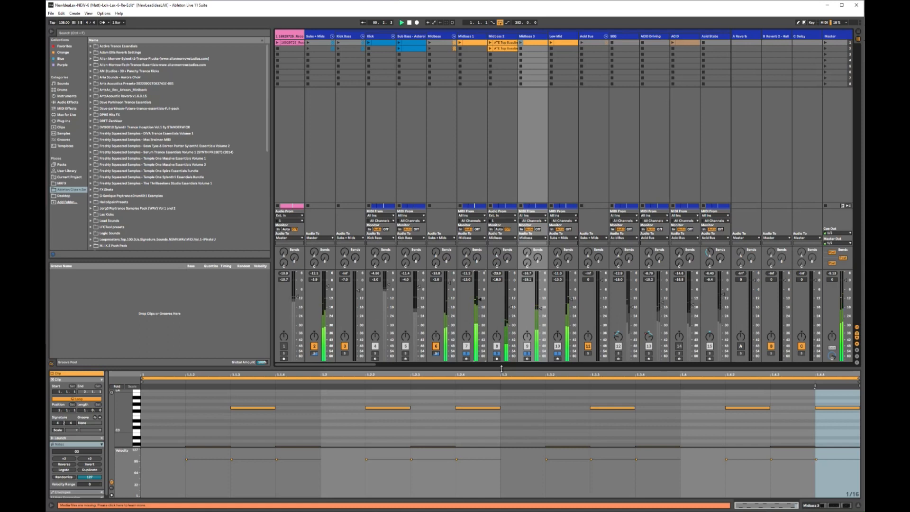
# - Audition the Midbass group alone and with Low Mid added, look at the Low Mid clip, stop playback and clear the solos
pyautogui.click(437, 353)
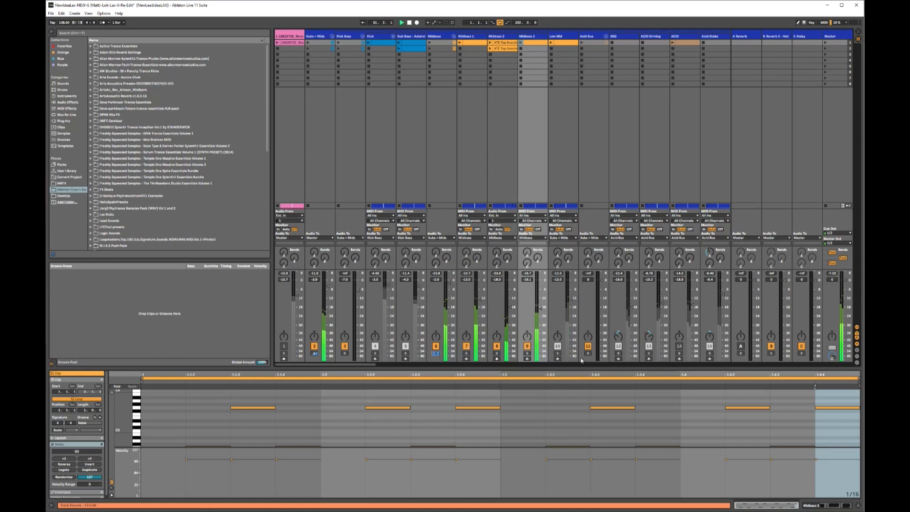
pyautogui.click(554, 356)
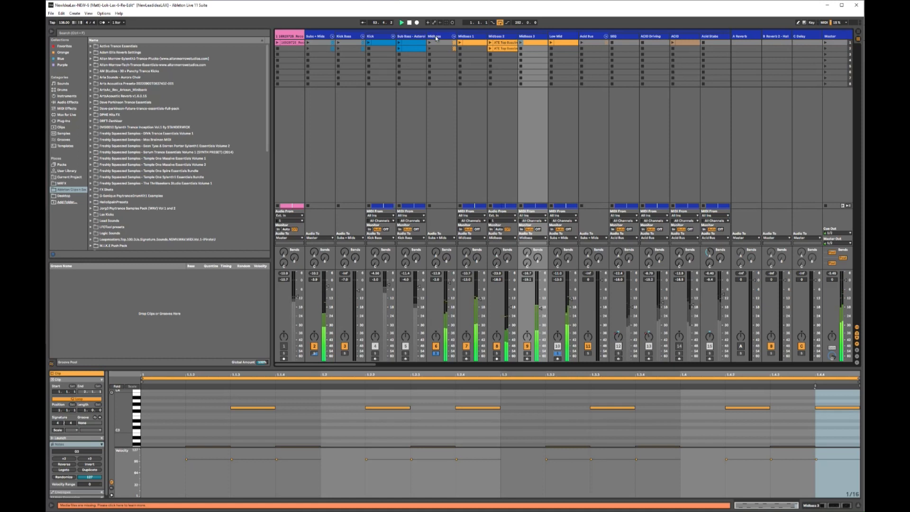
pyautogui.click(562, 37)
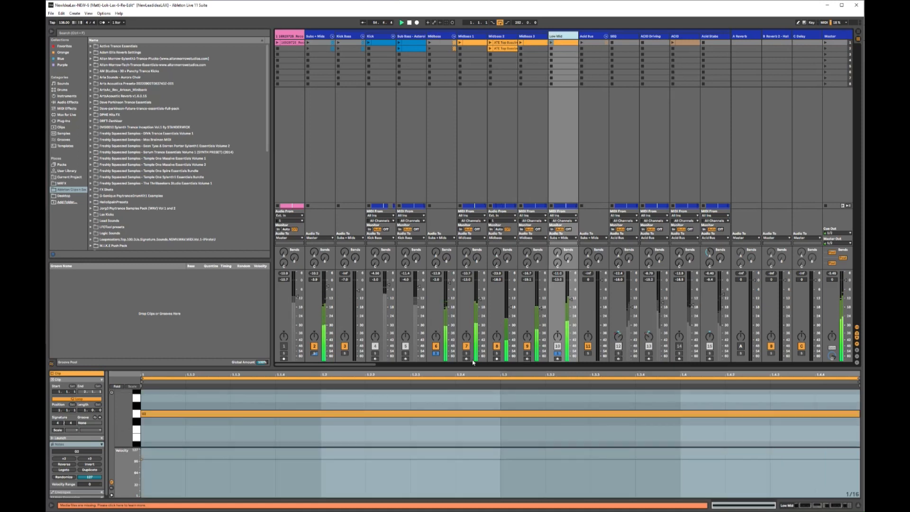
pyautogui.press('space')
pyautogui.click(435, 354)
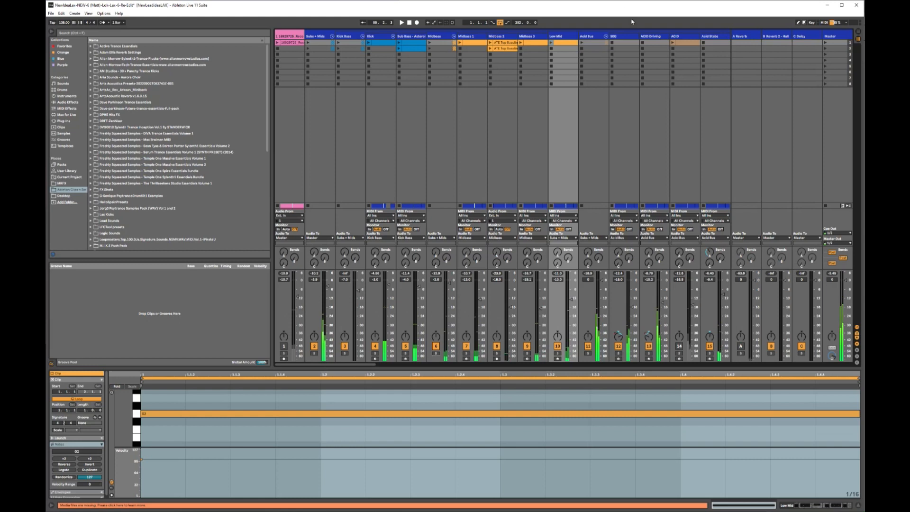
pyautogui.click(570, 37)
pyautogui.doubleClick(570, 37)
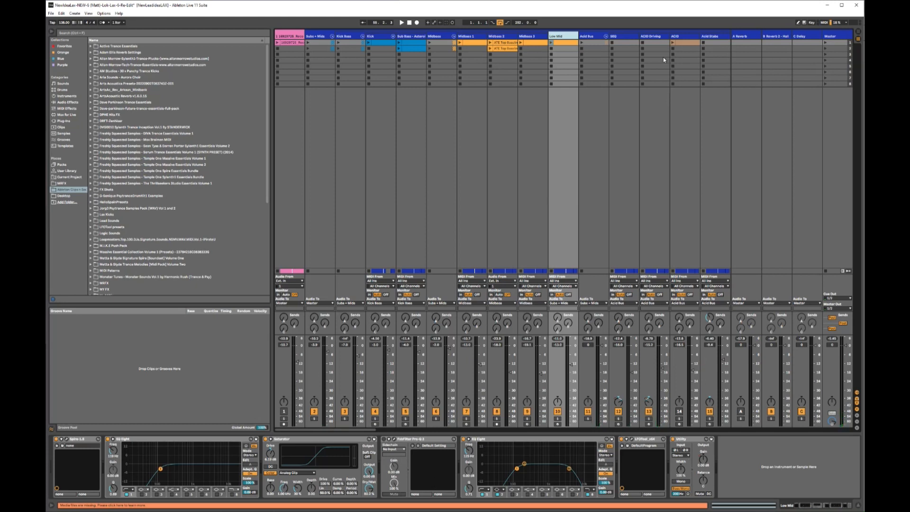
pyautogui.click(435, 38)
pyautogui.click(436, 419)
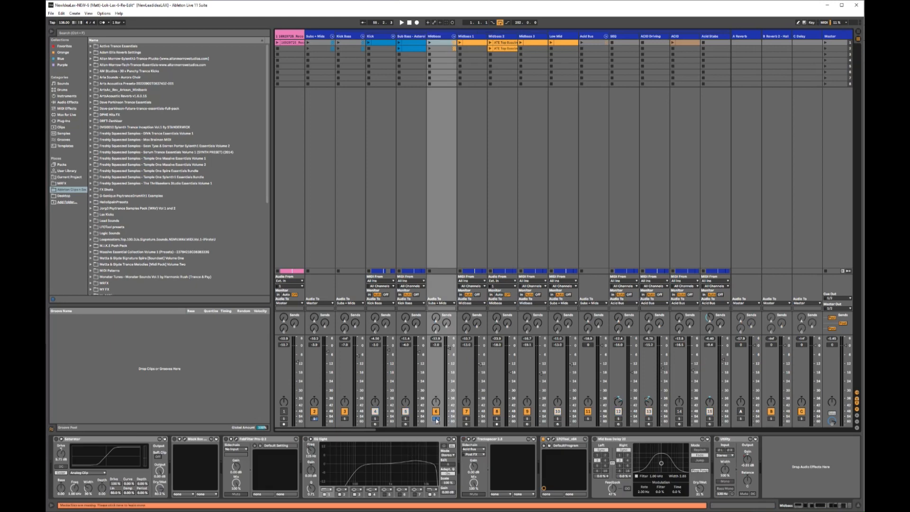
pyautogui.press('space')
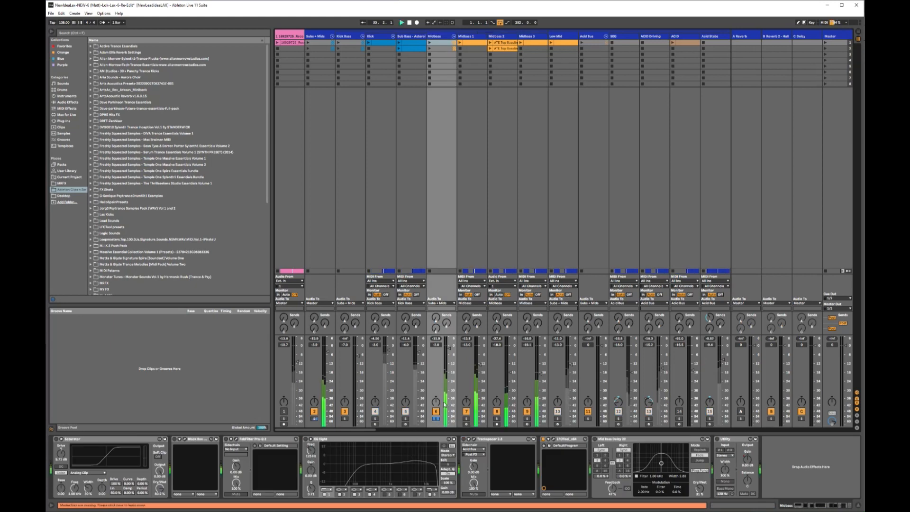
# - Open the SPAN analyzer on the Master track and compare the Midbass group's spectrum with Low Mid added to the solo
pyautogui.click(835, 40)
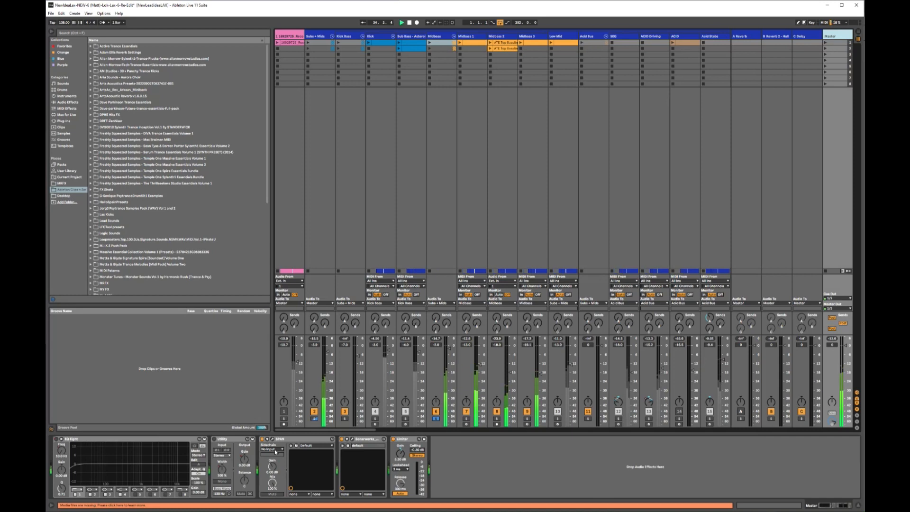
pyautogui.click(272, 439)
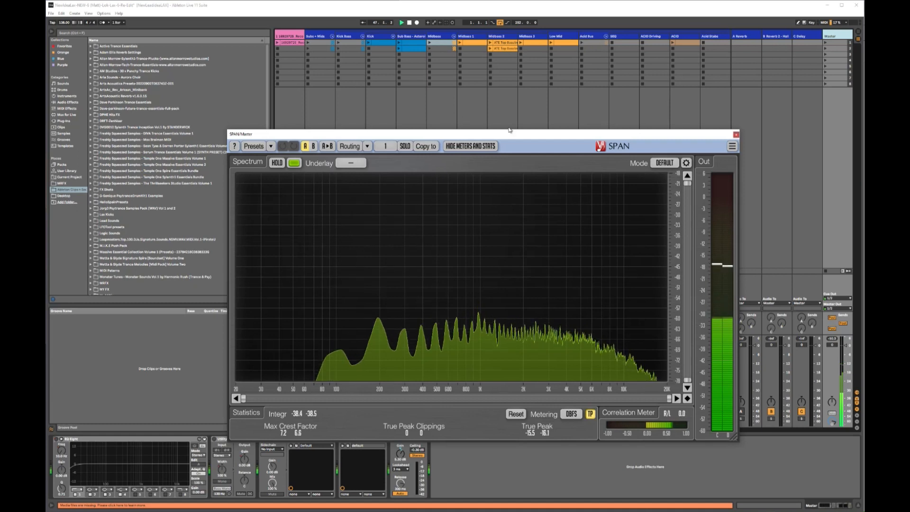
pyautogui.moveTo(509, 134); pyautogui.dragTo(371, 61)
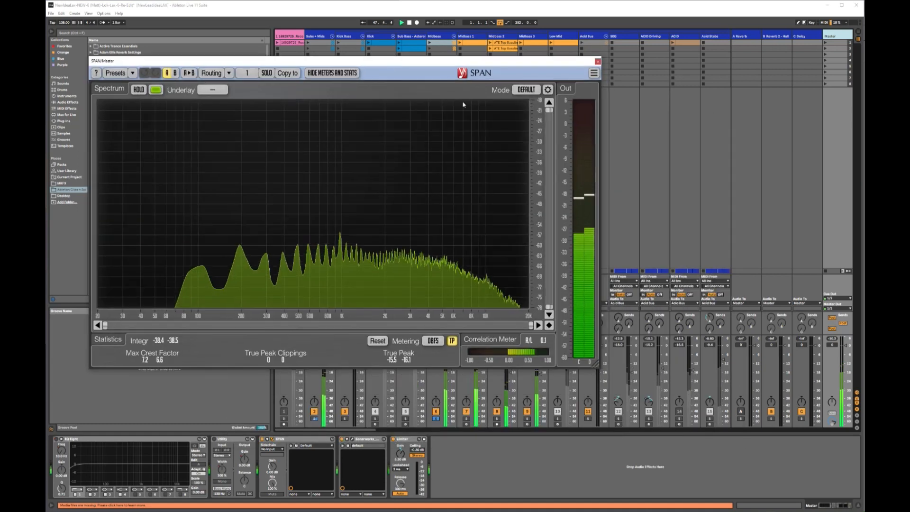
pyautogui.click(558, 417)
pyautogui.moveTo(350, 64); pyautogui.dragTo(467, 120)
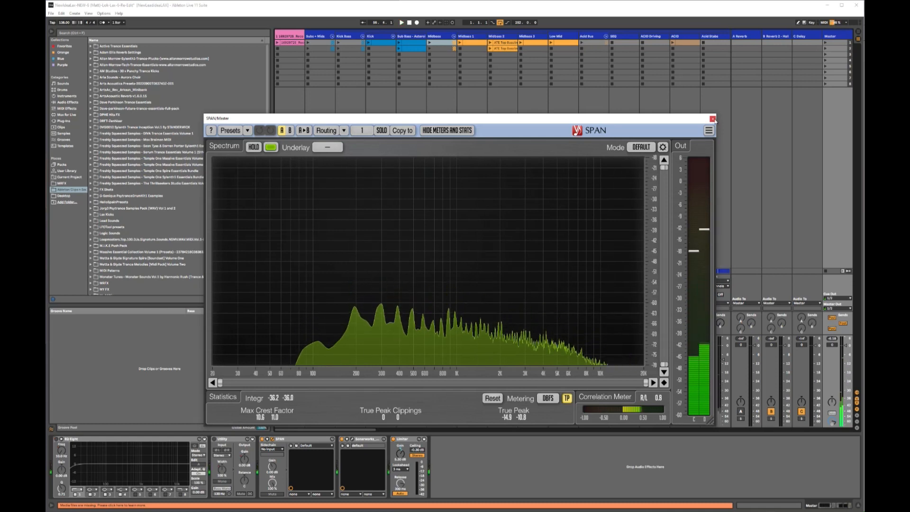
# - Re-enable the Midbass group's bypassed Black Box, Pro-Q 3, EQ Eight and Trackspacer devices and play the group against the SPAN spectrum
pyautogui.click(437, 37)
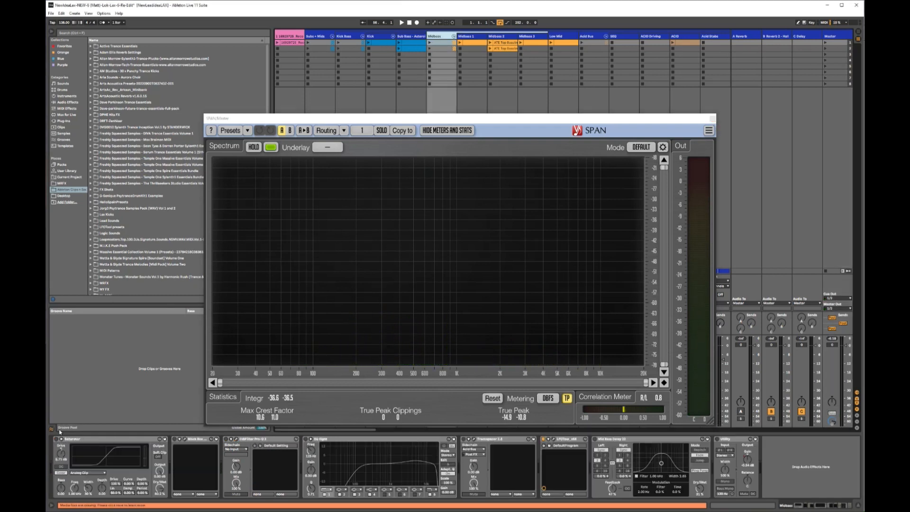
pyautogui.click(174, 441)
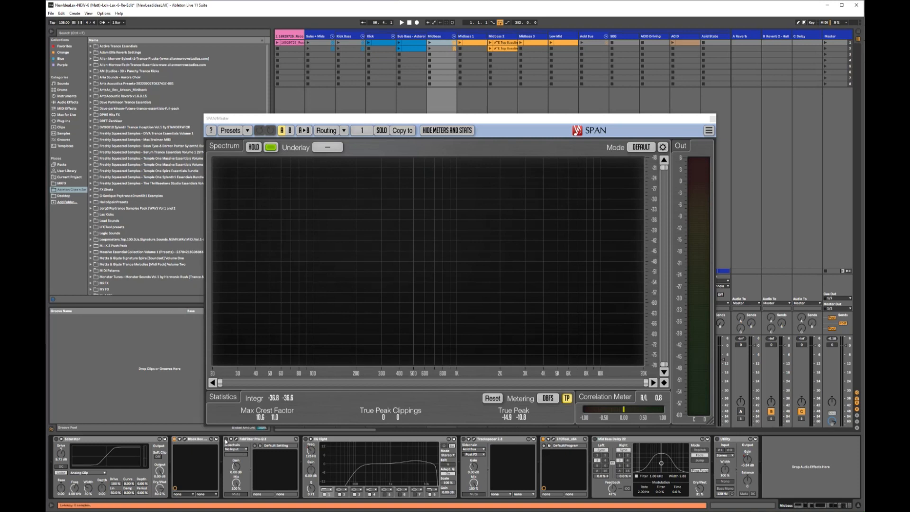
pyautogui.click(305, 441)
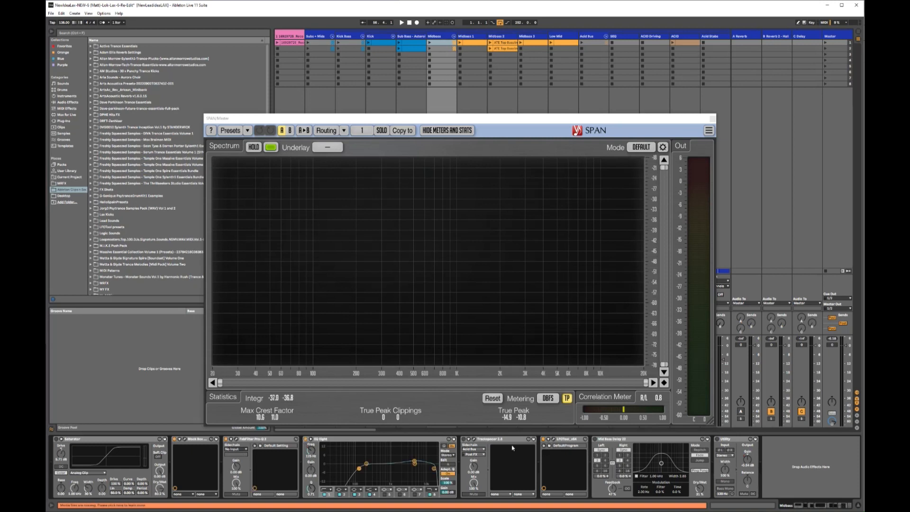
pyautogui.click(463, 440)
pyautogui.press('space')
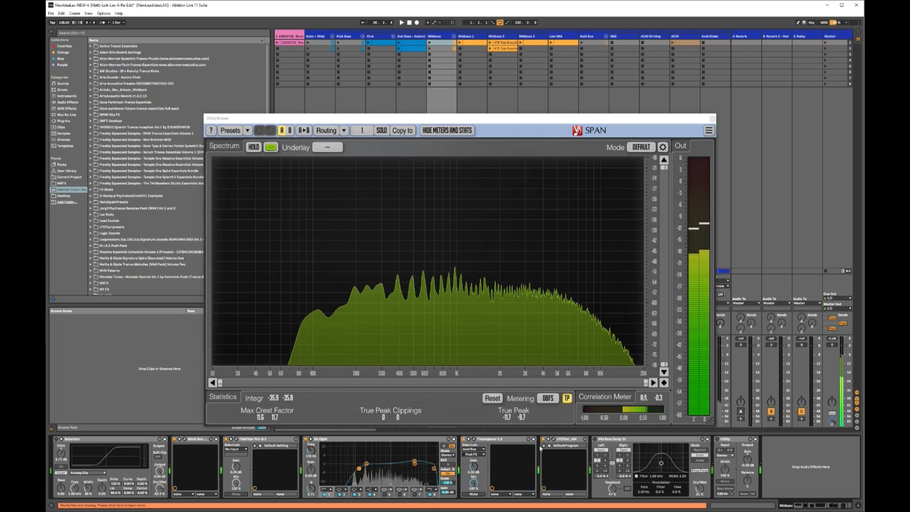
pyautogui.press('space')
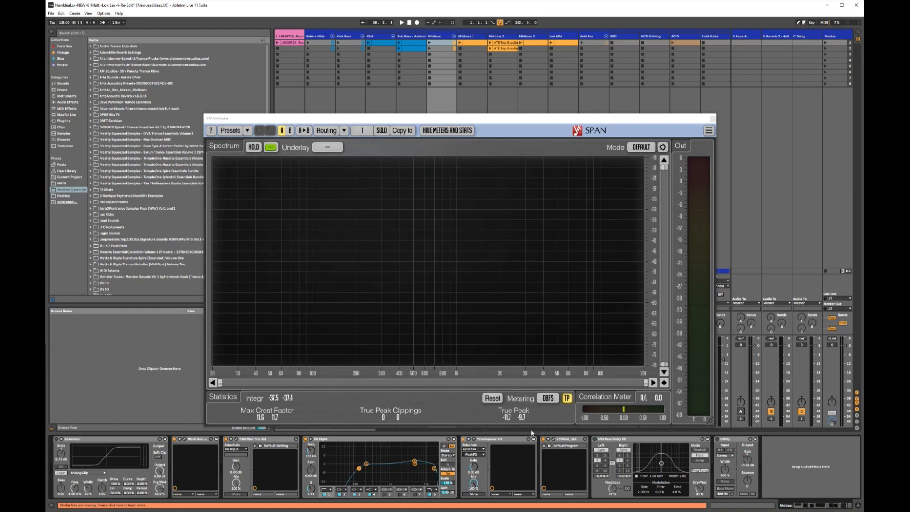
pyautogui.press('space')
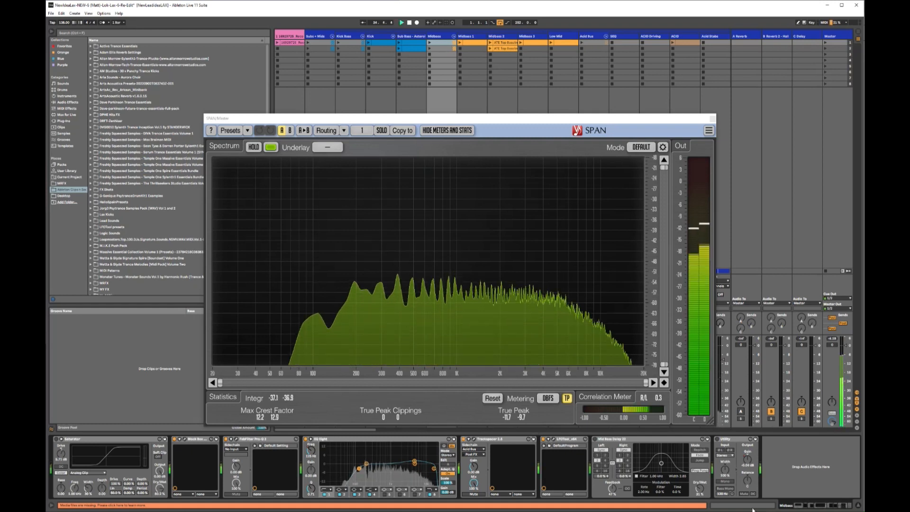
pyautogui.press('space')
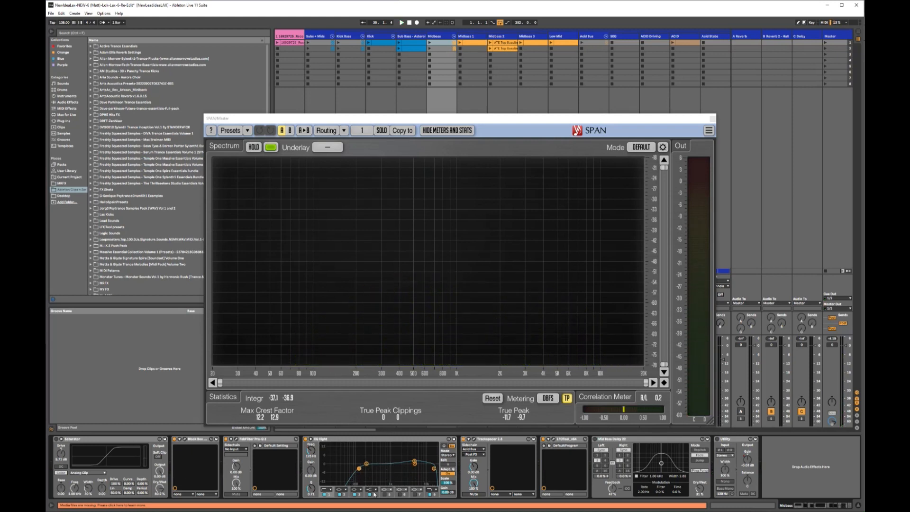
# - Inspect the Midbass group's Pro-Q 3 curve, then open Black Box HG-2 and compare the sound with it bypassed and active
pyautogui.click(238, 440)
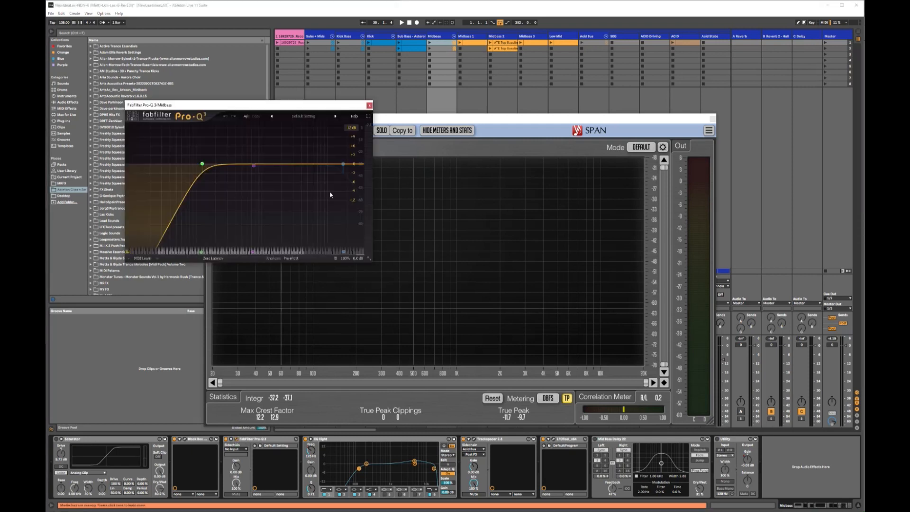
pyautogui.click(369, 105)
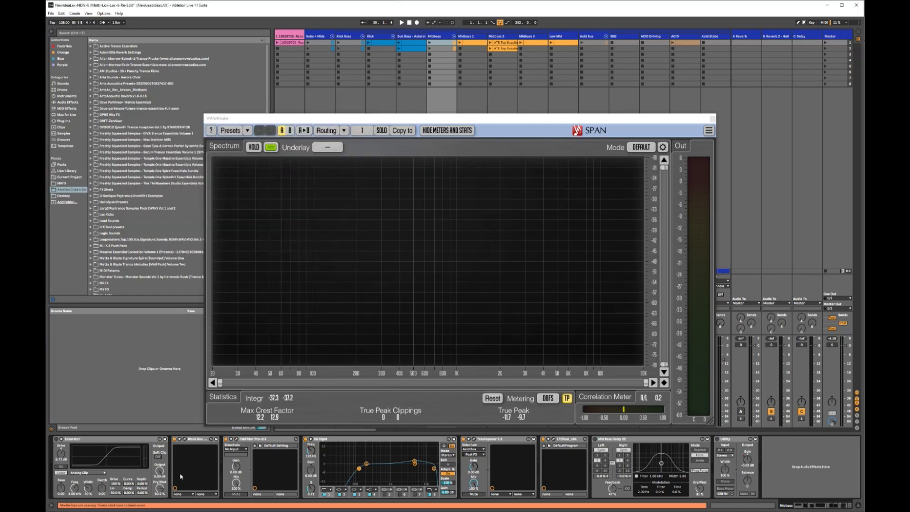
pyautogui.click(186, 440)
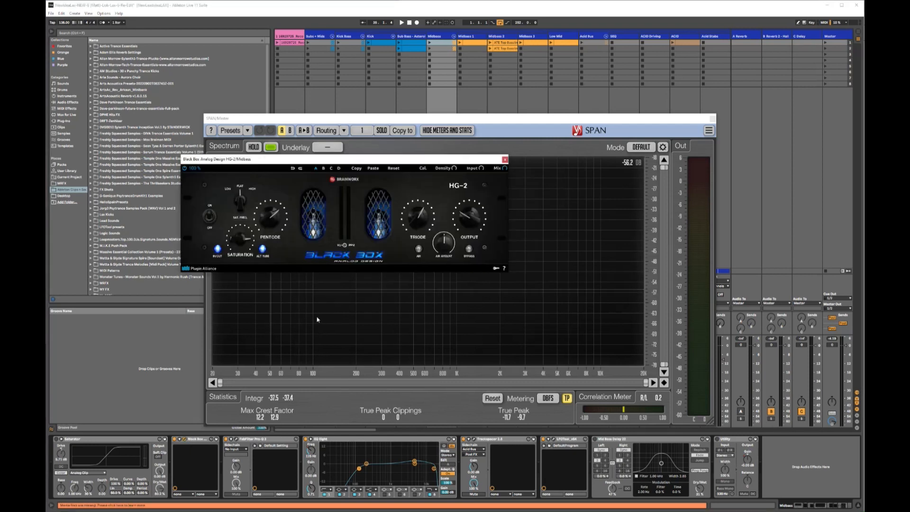
pyautogui.press('space')
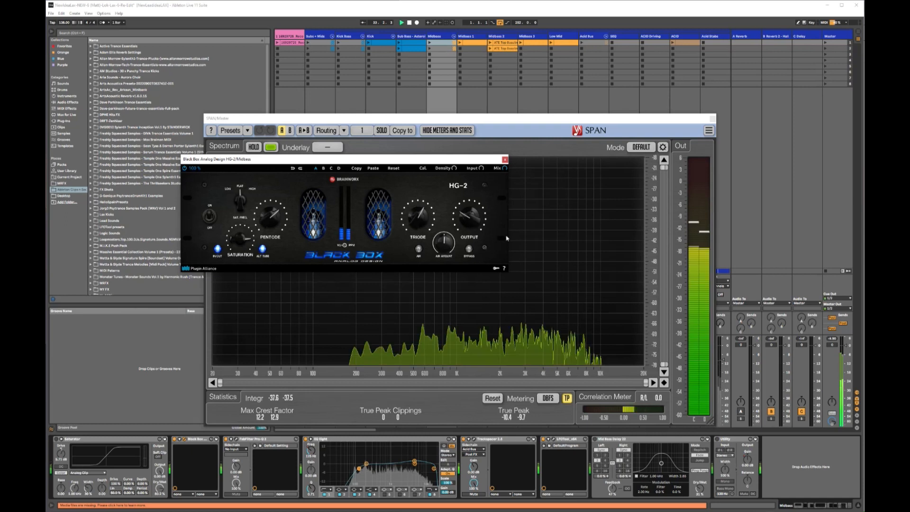
pyautogui.click(175, 439)
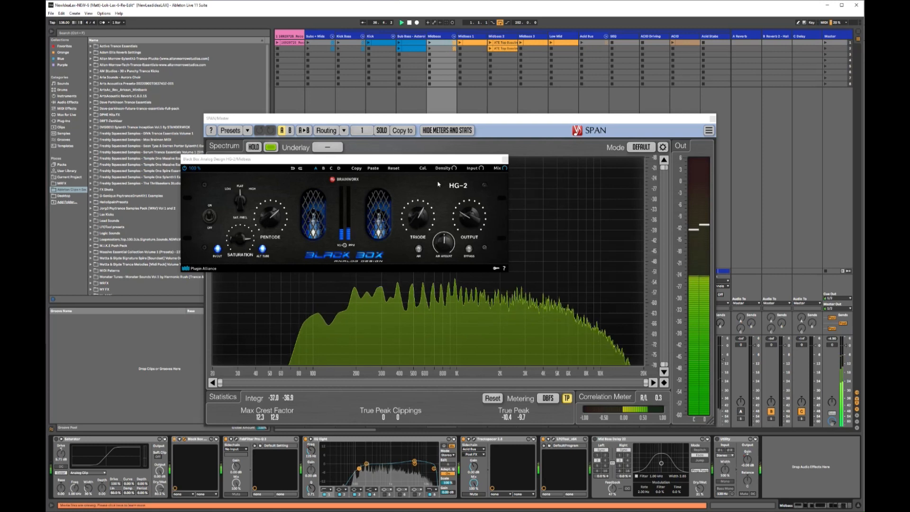
pyautogui.press('space')
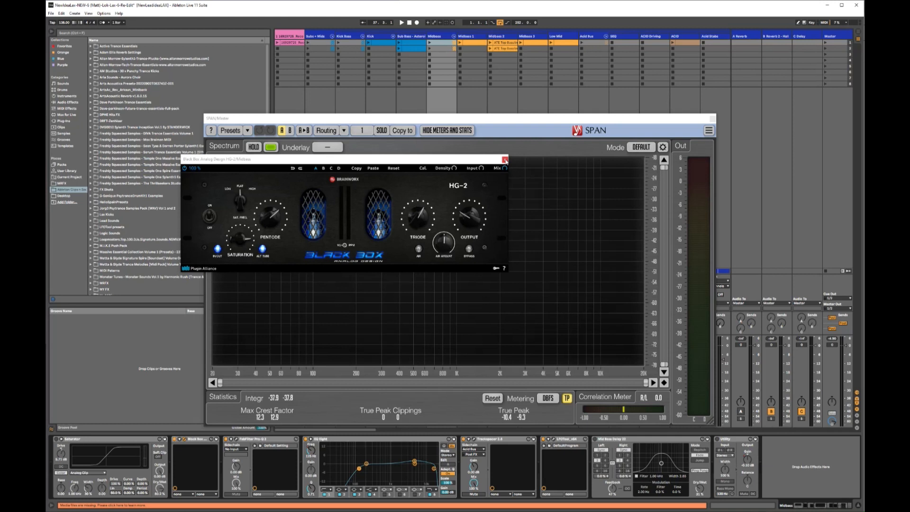
# - Play the Midbass group and compare its sound and spectrum with EQ Eight bypassed and active
pyautogui.press('space')
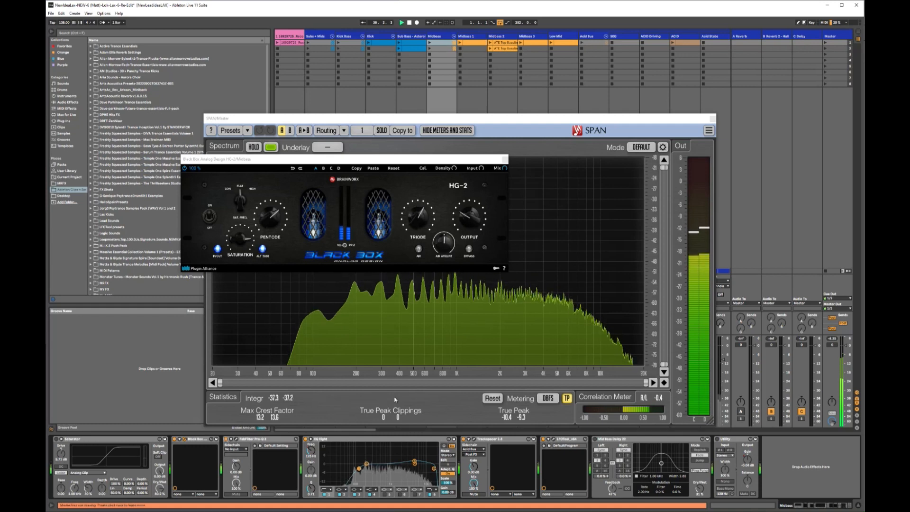
pyautogui.click(306, 439)
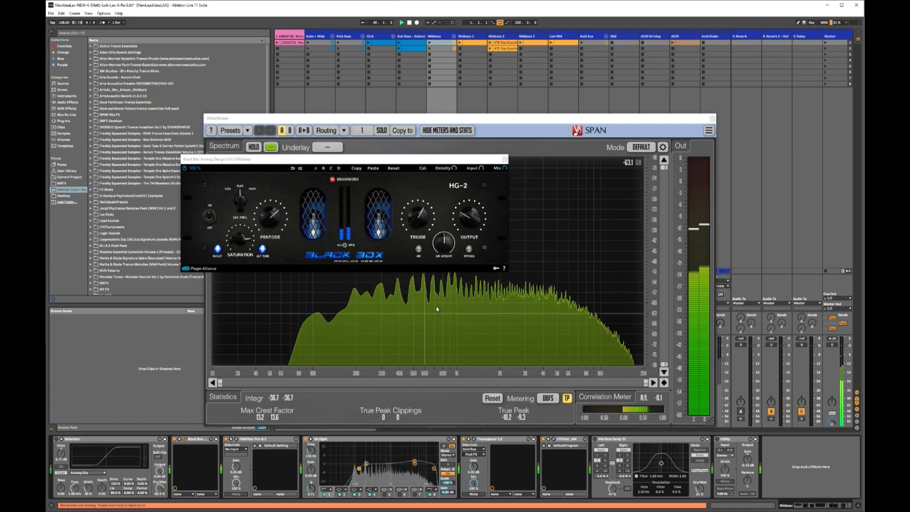
pyautogui.press('space')
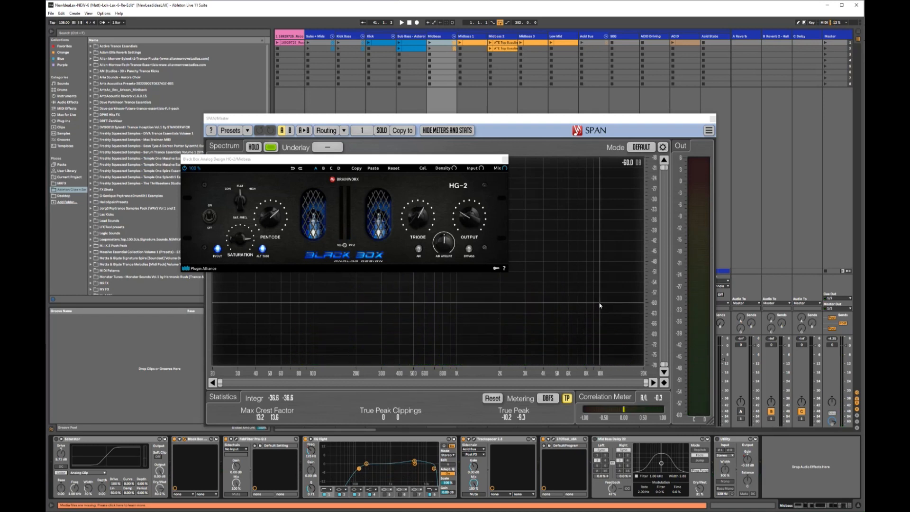
# - Inspect the Midbass group's Trackspacer during playback, then close the Trackspacer, Black Box and SPAN windows
pyautogui.click(474, 440)
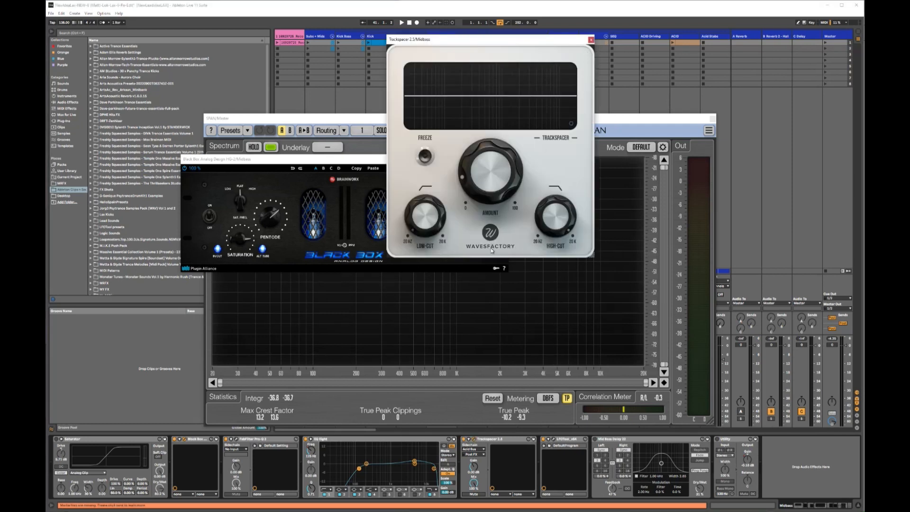
pyautogui.press('space')
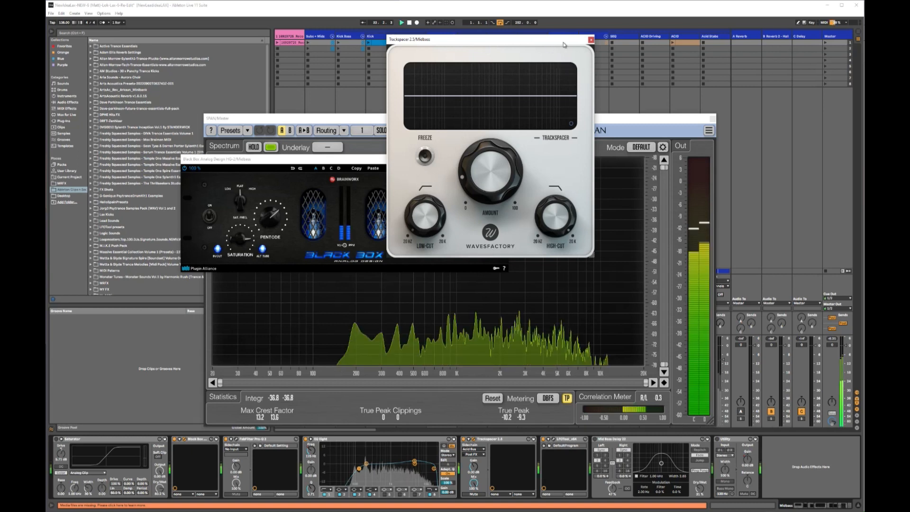
pyautogui.click(591, 39)
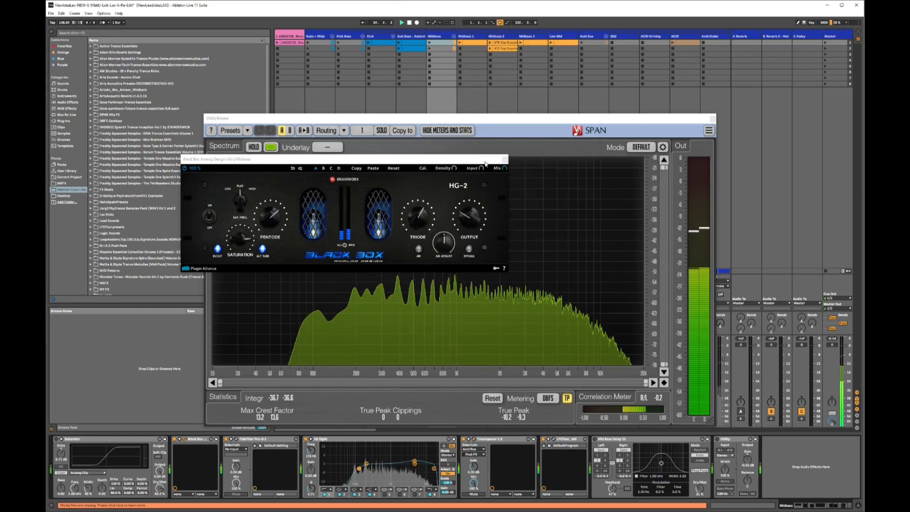
pyautogui.click(505, 160)
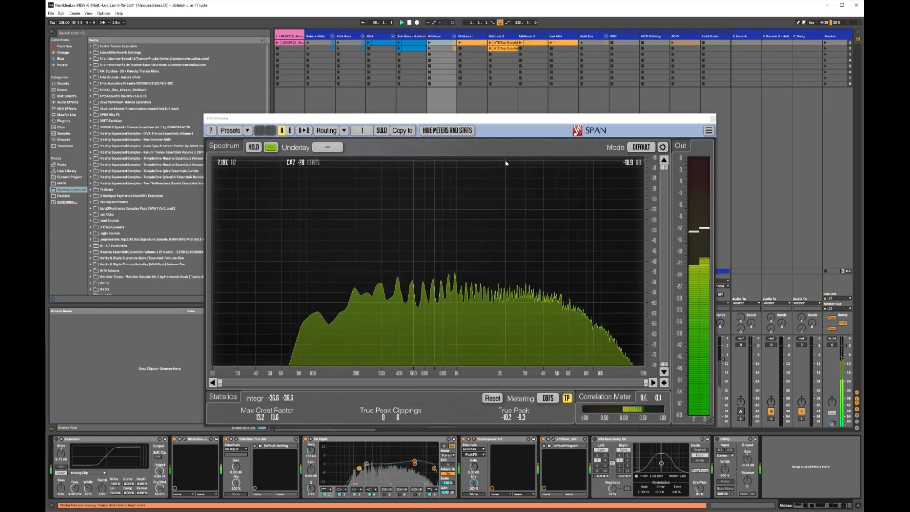
pyautogui.click(712, 118)
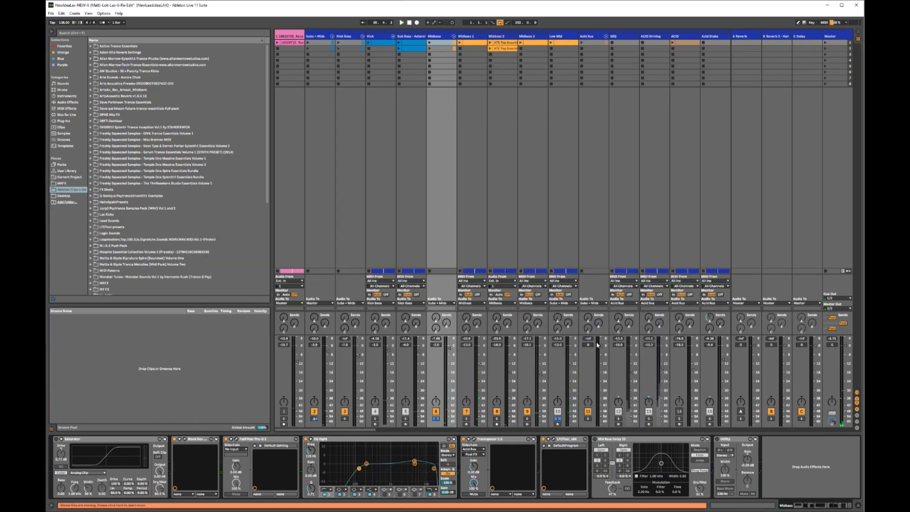
# - Add the Kick Bass group to the Midbass and Low Mid solo, audition them together, and look over the neighbouring tracks
pyautogui.click(345, 418)
pyautogui.press('space')
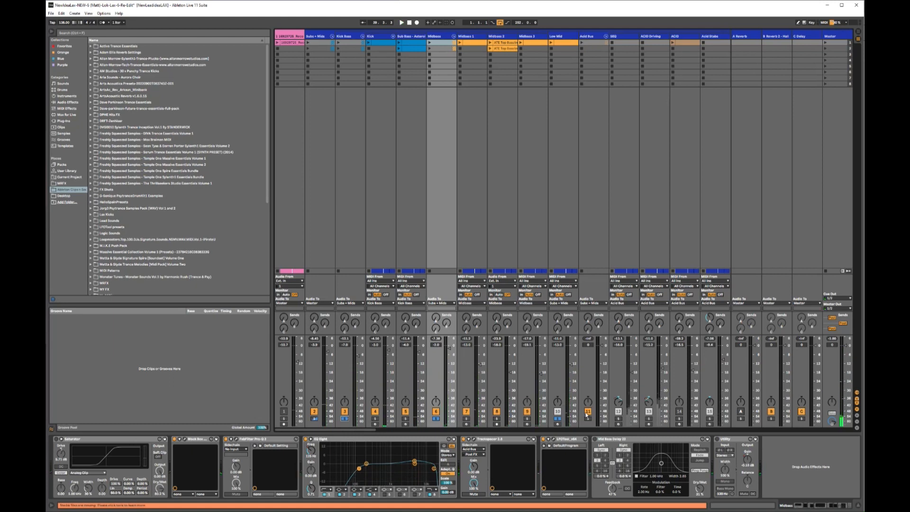
pyautogui.moveTo(364, 428); pyautogui.dragTo(377, 430)
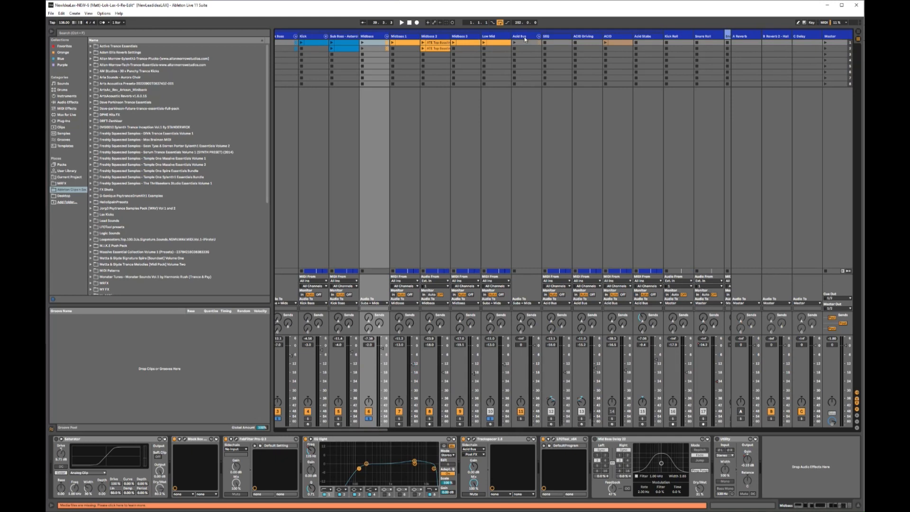
pyautogui.moveTo(383, 430); pyautogui.dragTo(355, 432)
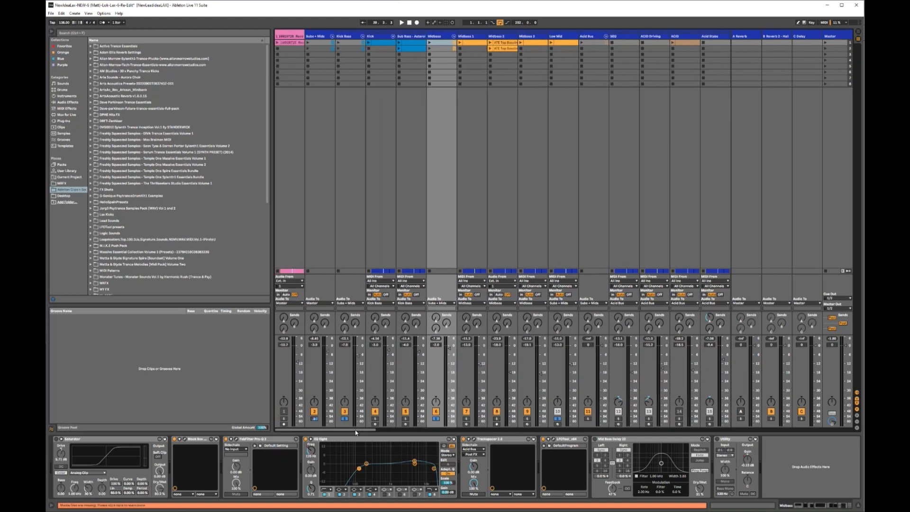
# - Solo the Acid Bus group and play it on its own
pyautogui.click(588, 418)
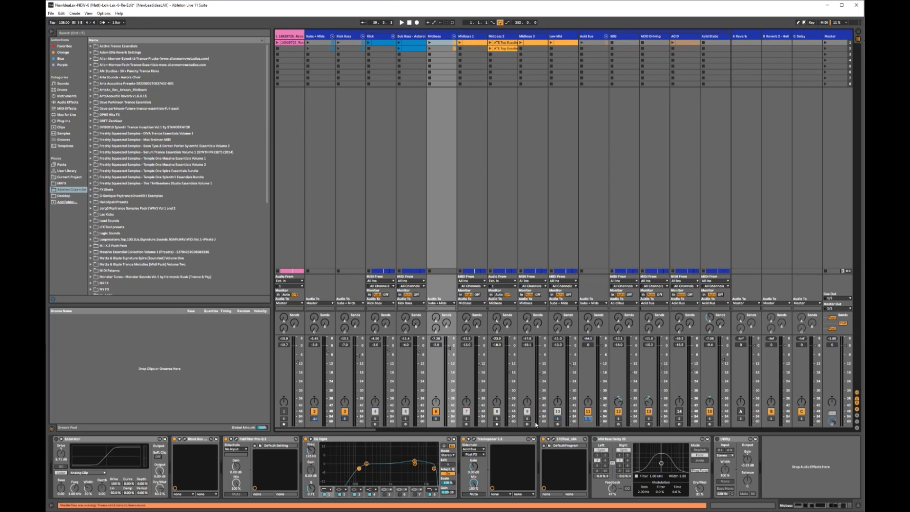
pyautogui.moveTo(377, 431); pyautogui.dragTo(391, 433)
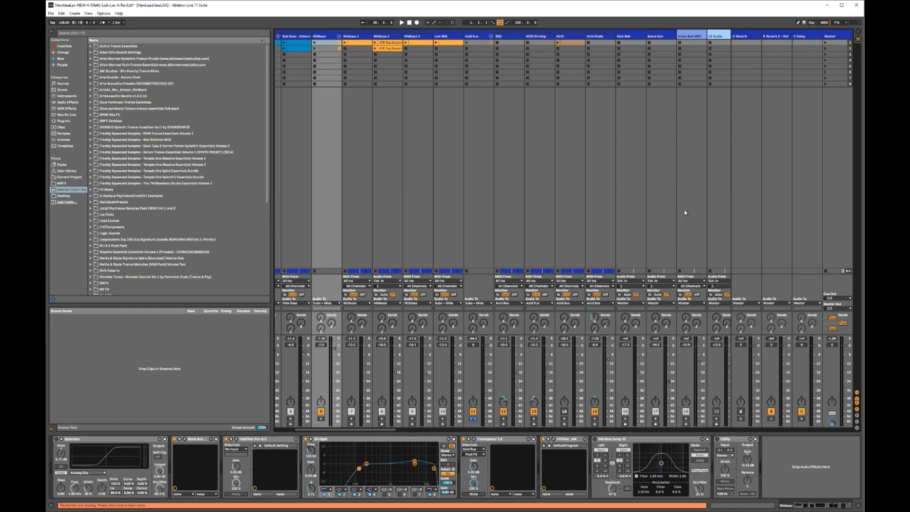
pyautogui.press('space')
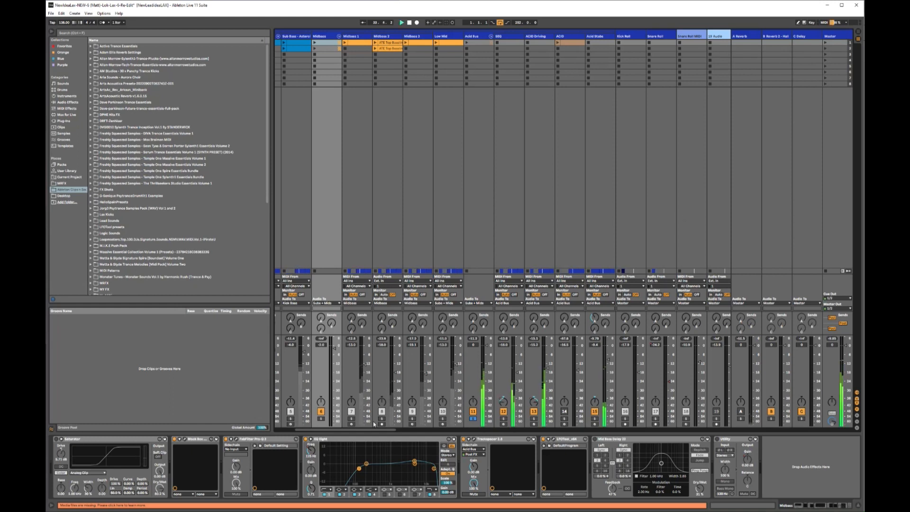
pyautogui.moveTo(379, 431); pyautogui.dragTo(353, 431)
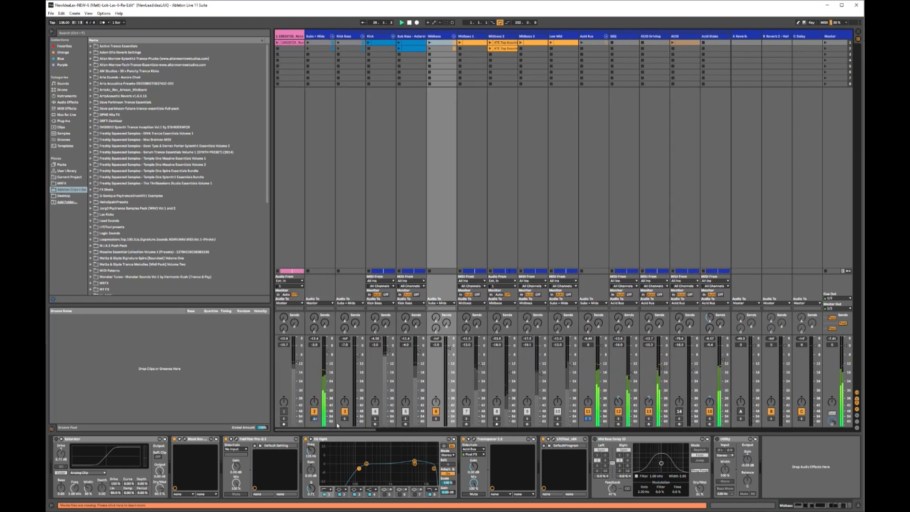
# - Solo the Subs + Mids group to hear the kick, bass, midbass and acid layers playing together
pyautogui.click(315, 420)
pyautogui.press('space')
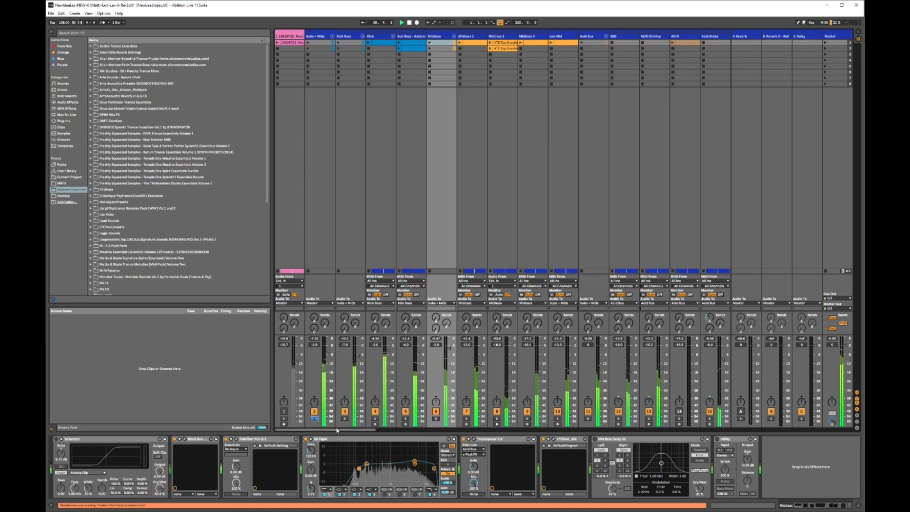
pyautogui.moveTo(337, 430); pyautogui.dragTo(366, 439)
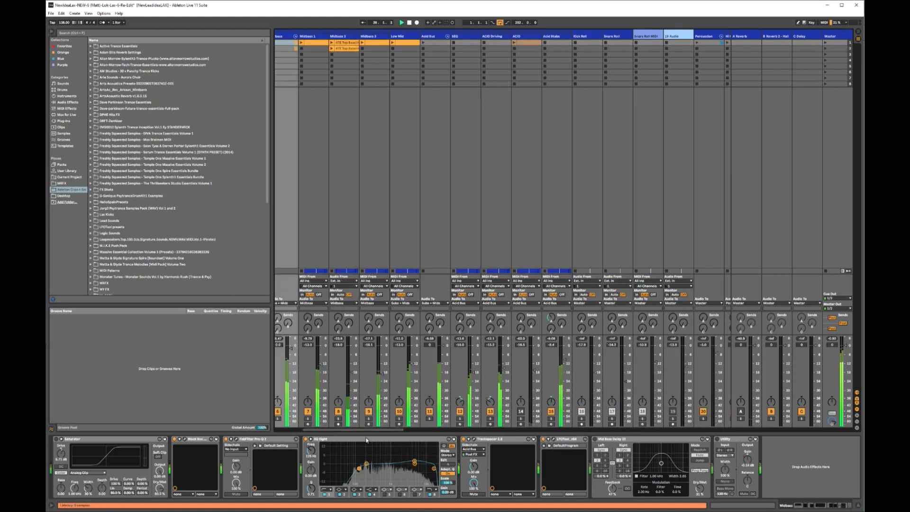
# - Switch to the arrangement, solo the SEQ track under Acid Bus, play it and display its device chain
pyautogui.press('Tab')
pyautogui.scroll(-8, 476, 258)
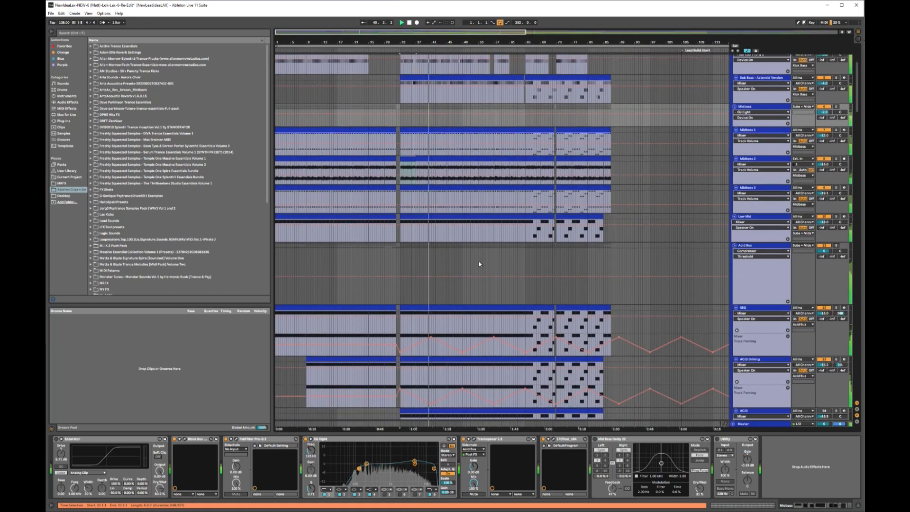
pyautogui.scroll(-1, 479, 260)
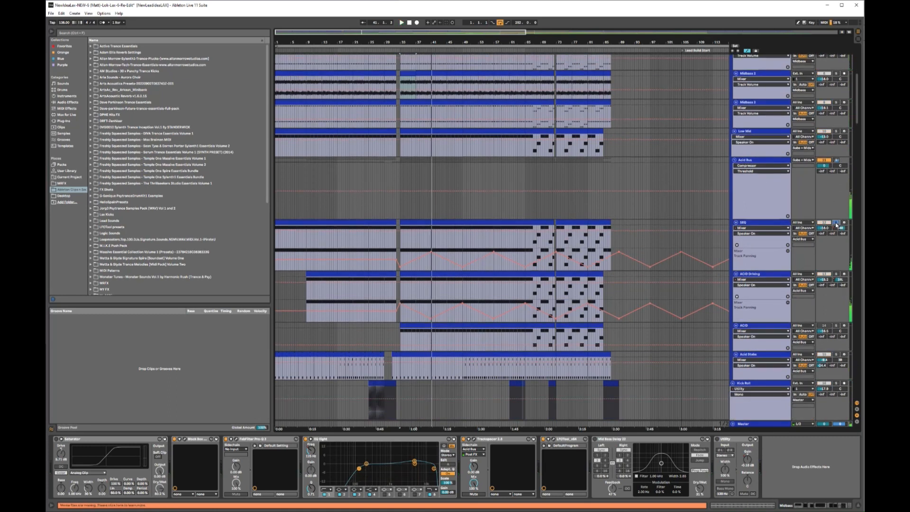
pyautogui.scroll(1, 622, 208)
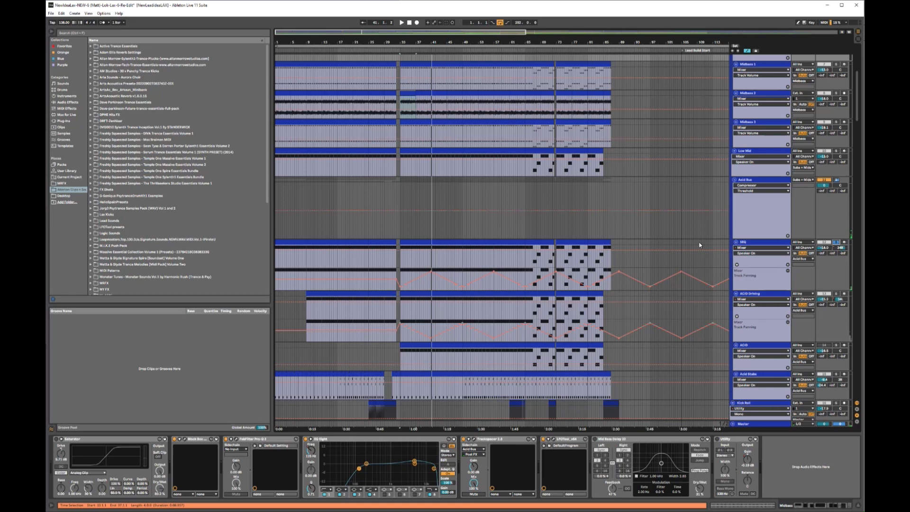
pyautogui.press('space')
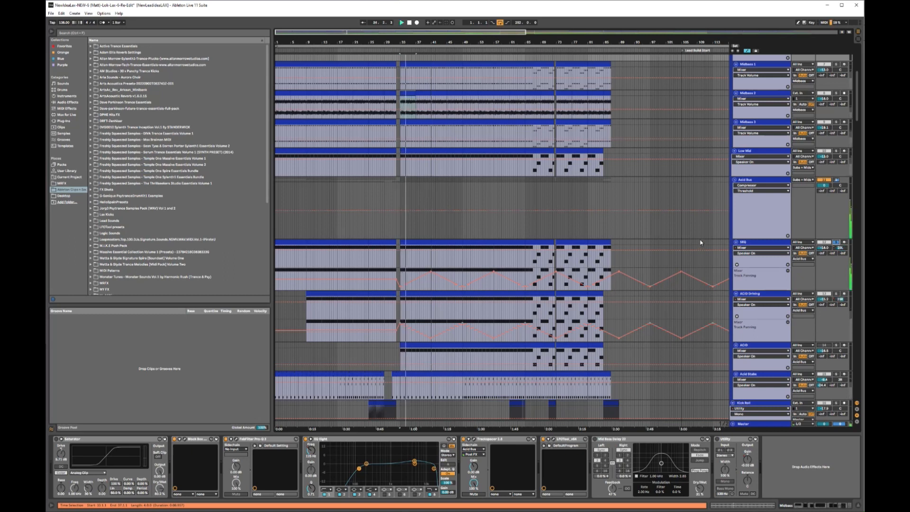
pyautogui.click(772, 243)
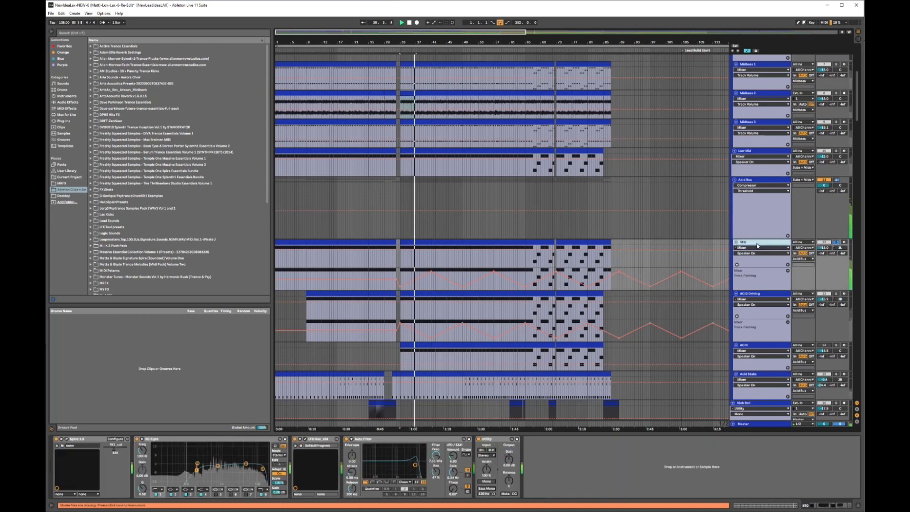
# - Display the Spire synth window on the SEQ track to examine its patch settings, and close it
pyautogui.click(68, 440)
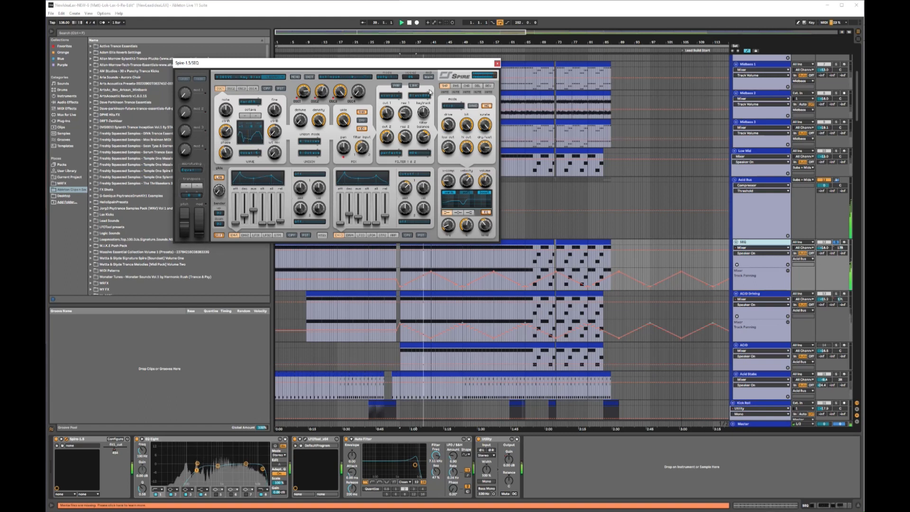
pyautogui.click(496, 63)
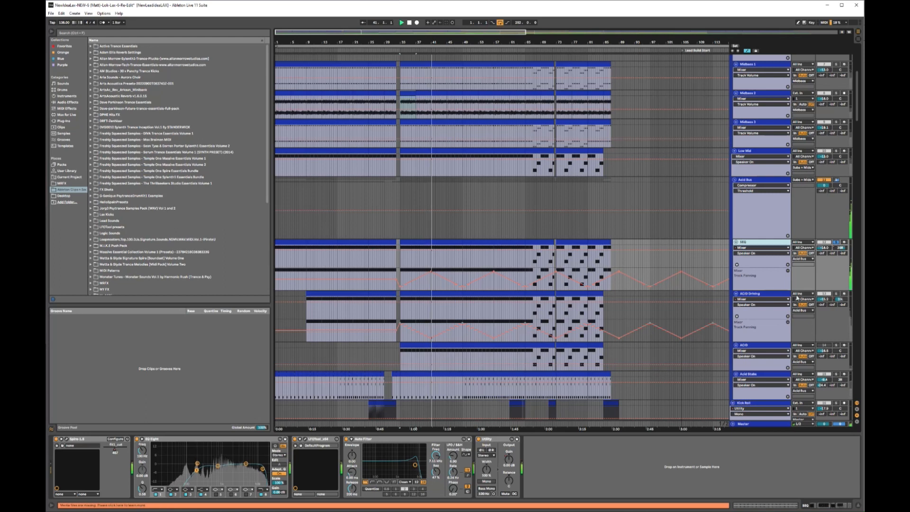
# - Solo the ACID Driving track, audition it together with SEQ and the Midbass group, and stop playback
pyautogui.click(837, 294)
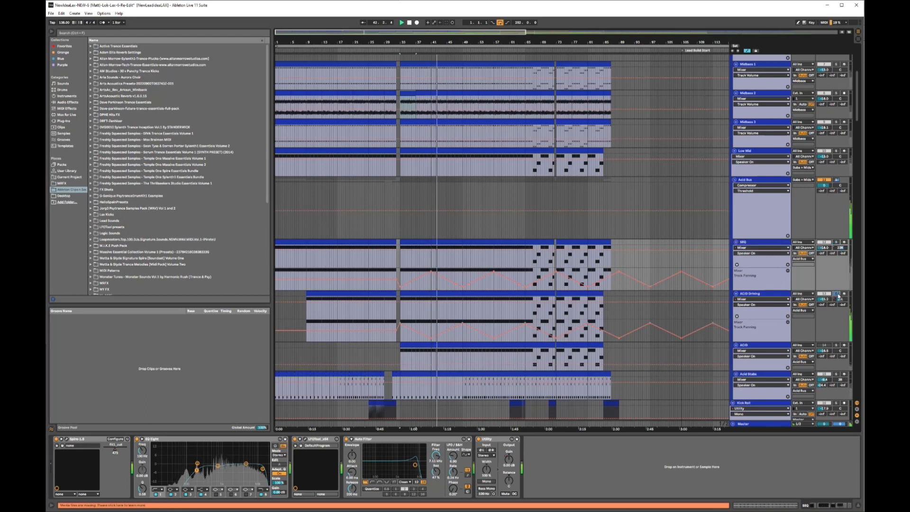
pyautogui.scroll(2, 801, 250)
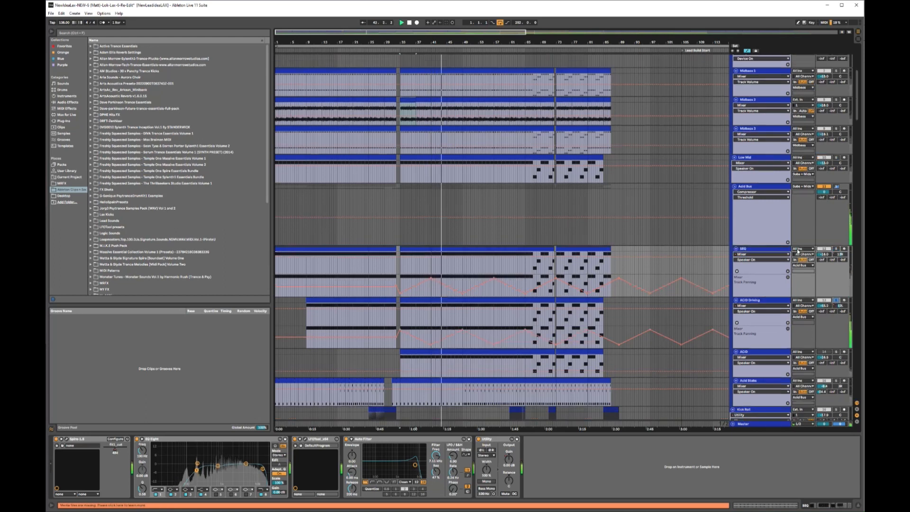
pyautogui.scroll(2, 828, 298)
pyautogui.scroll(2, 828, 297)
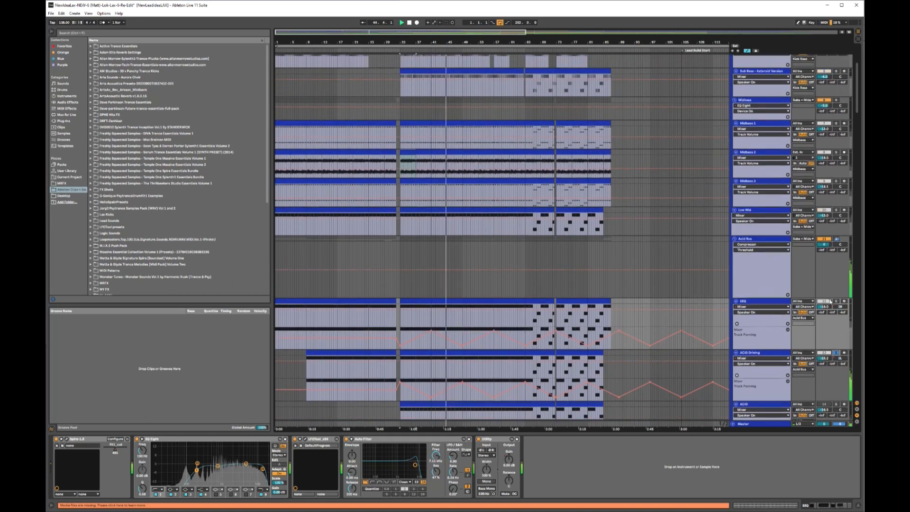
pyautogui.click(837, 101)
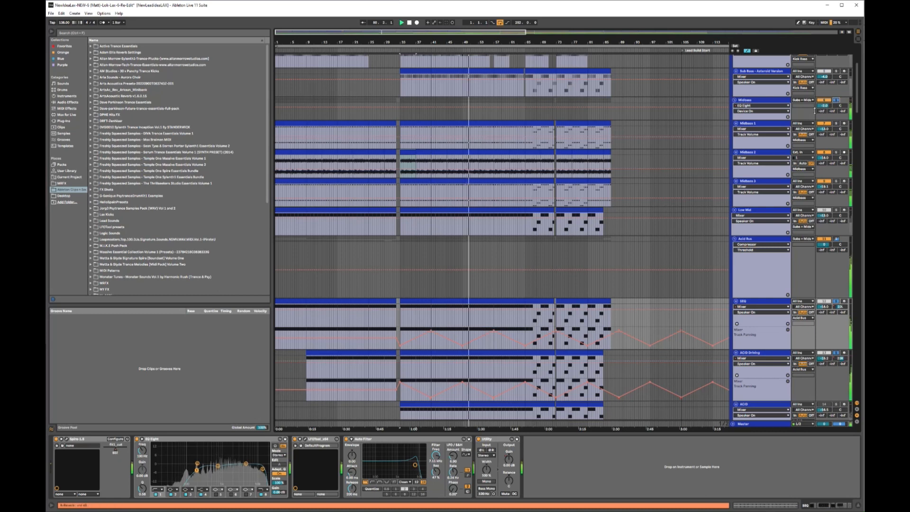
pyautogui.press('space')
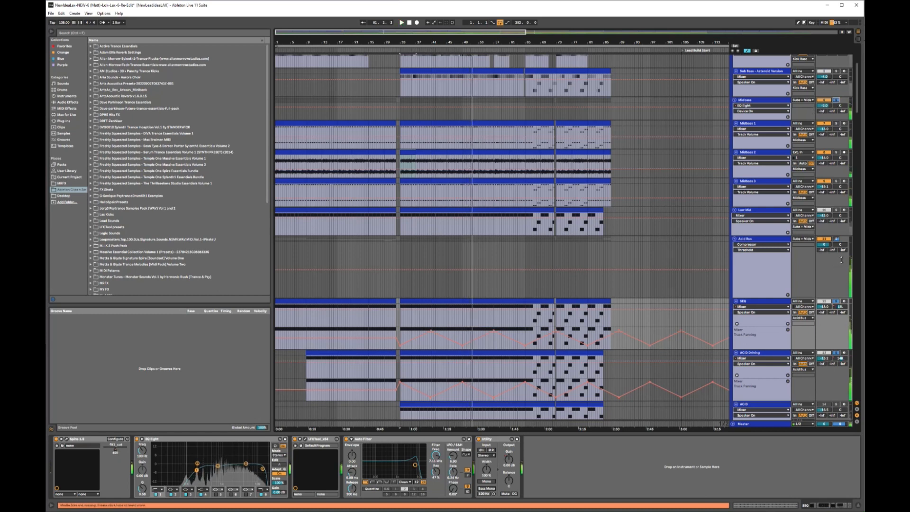